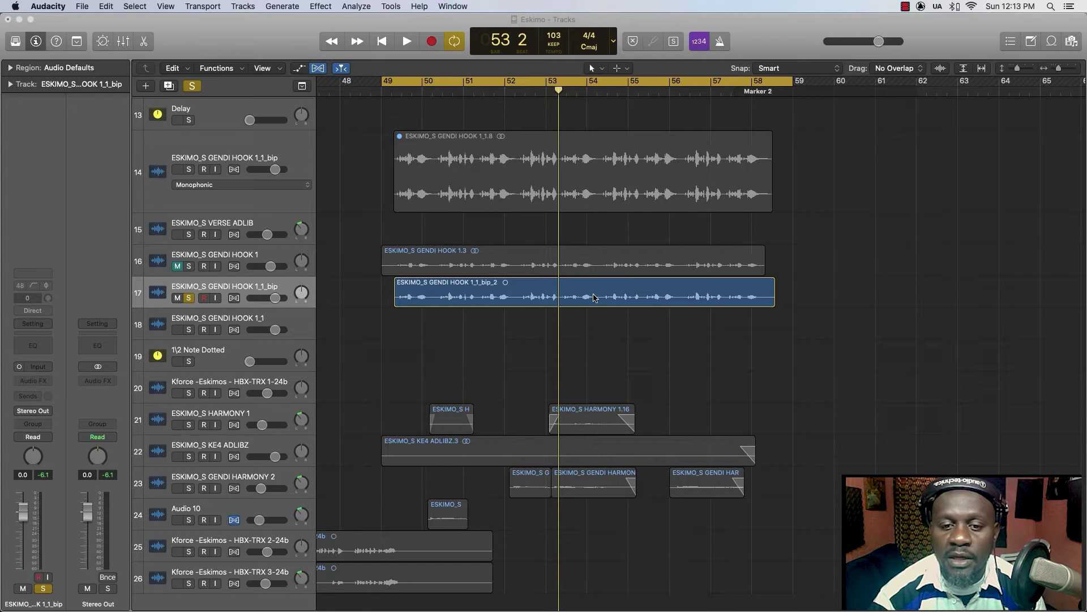
click(596, 297)
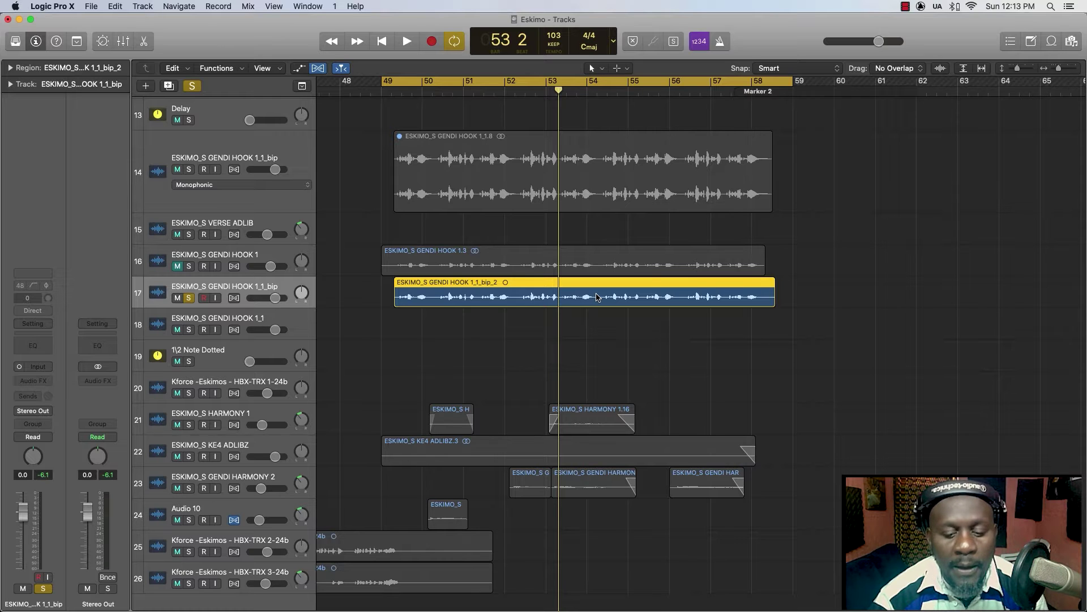
key(space)
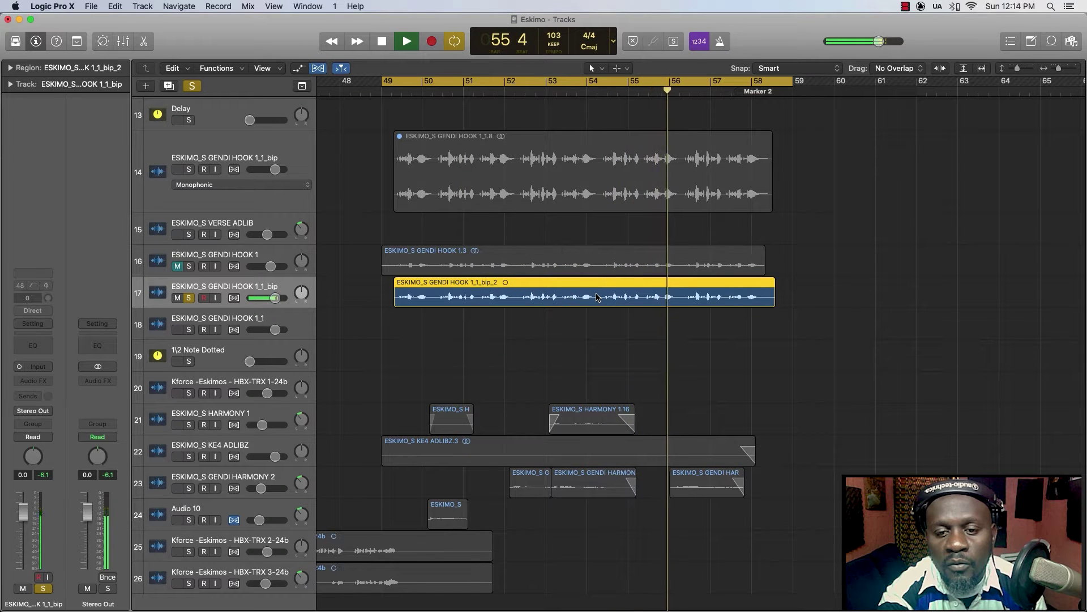
key(space)
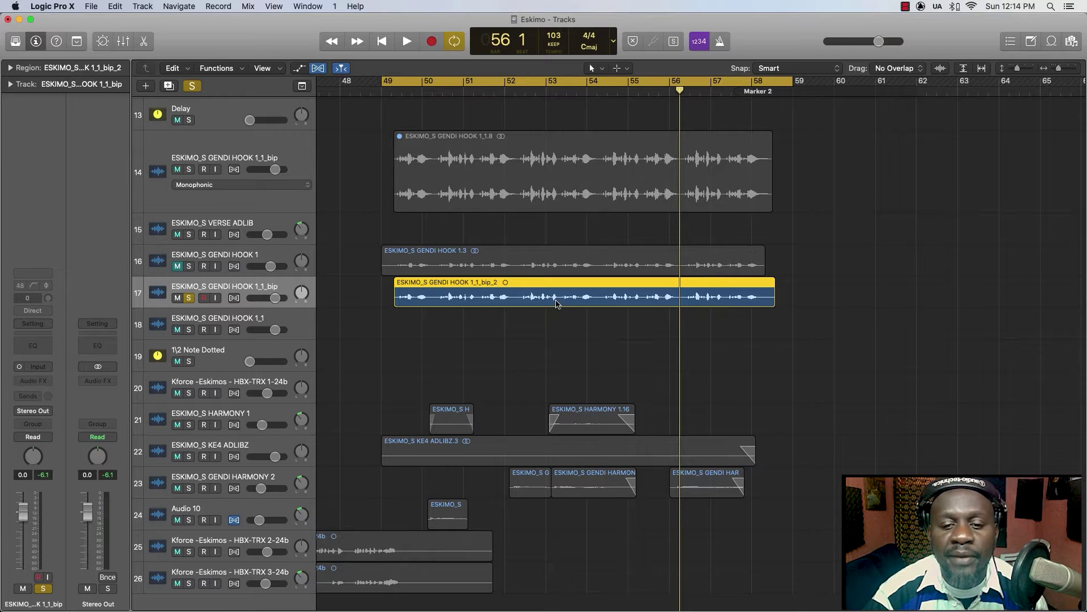
click(597, 328)
click(591, 297)
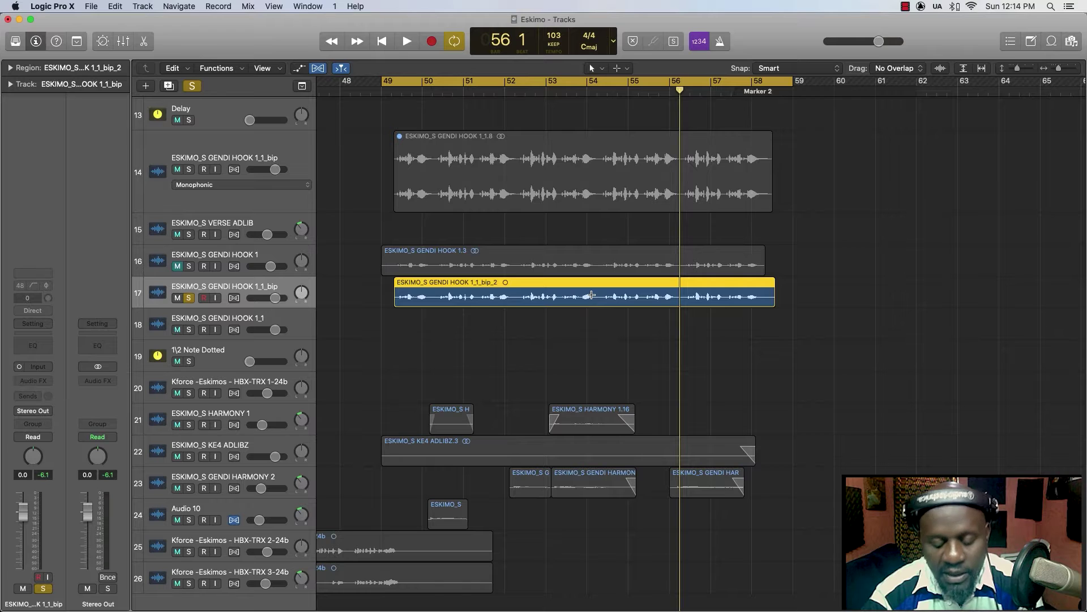
Open the hook's audio file in the Audio File Editor and select the noise at its start
key(super+6)
scroll(413, 249, left, 10)
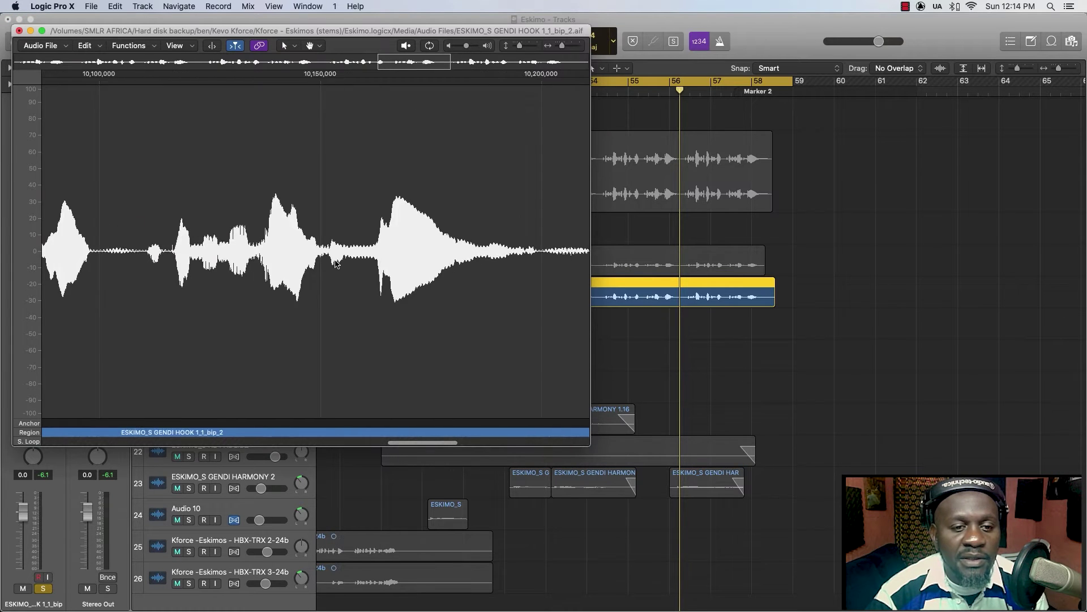
scroll(337, 263, left, 7)
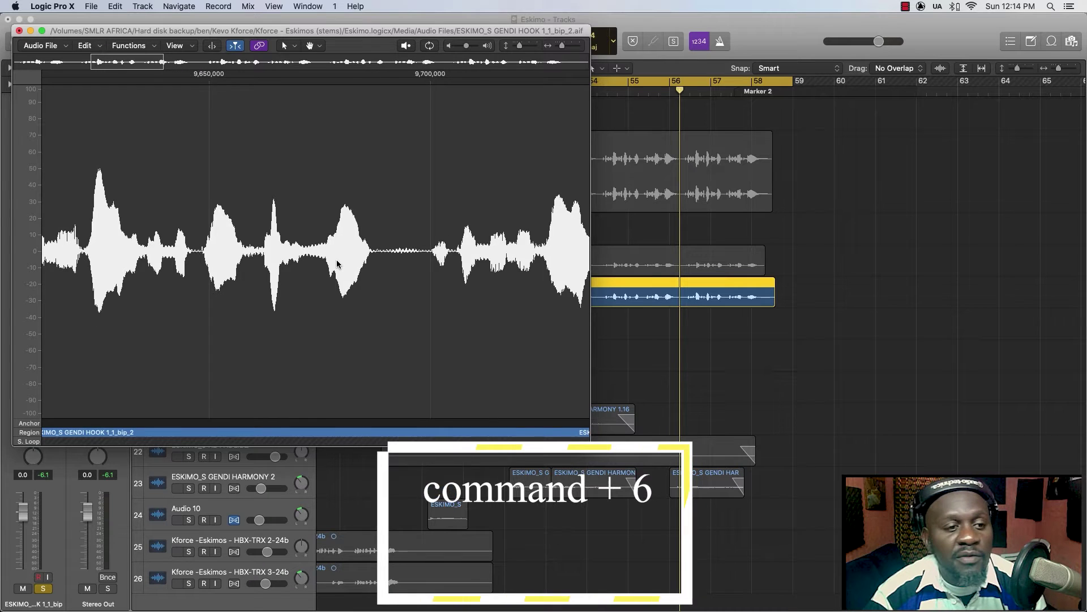
scroll(337, 263, left, 5)
scroll(337, 263, right, 1)
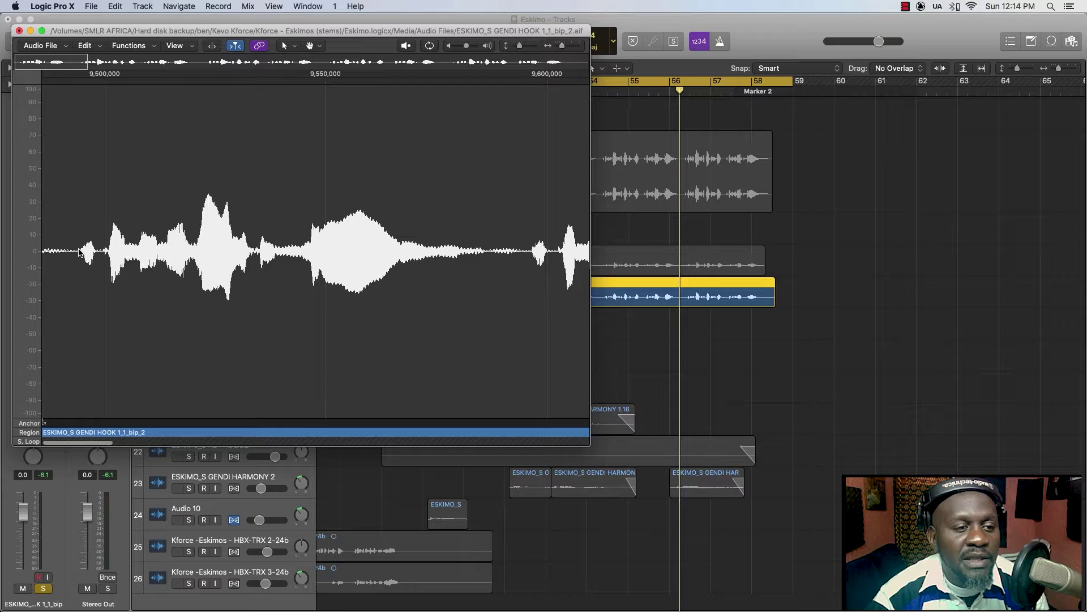
drag(77, 266, 43, 284)
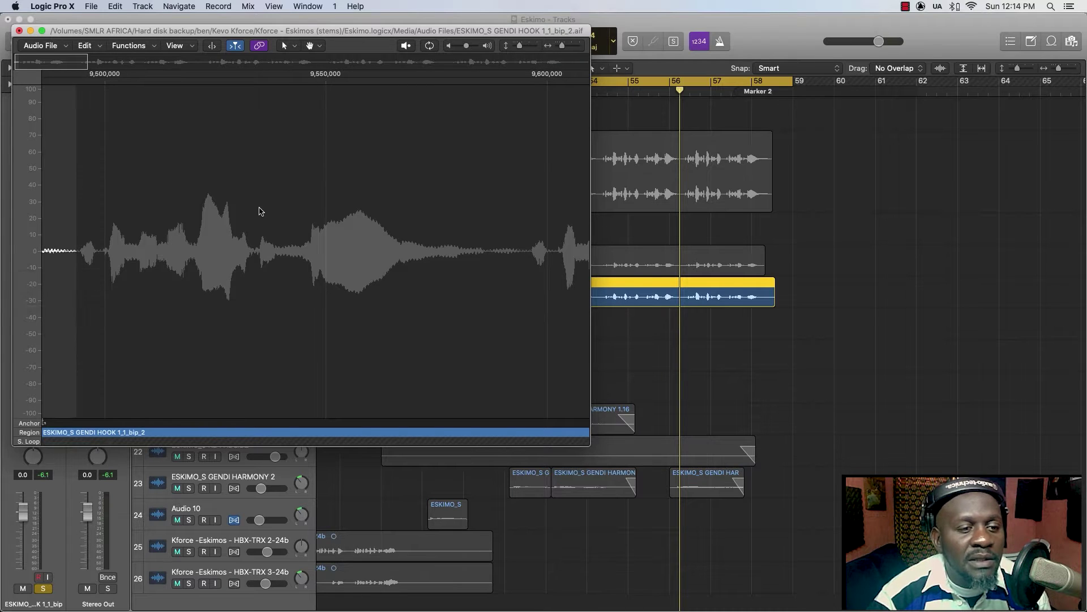
Prelisten to the selected opening noise several times
click(407, 45)
click(407, 46)
click(406, 46)
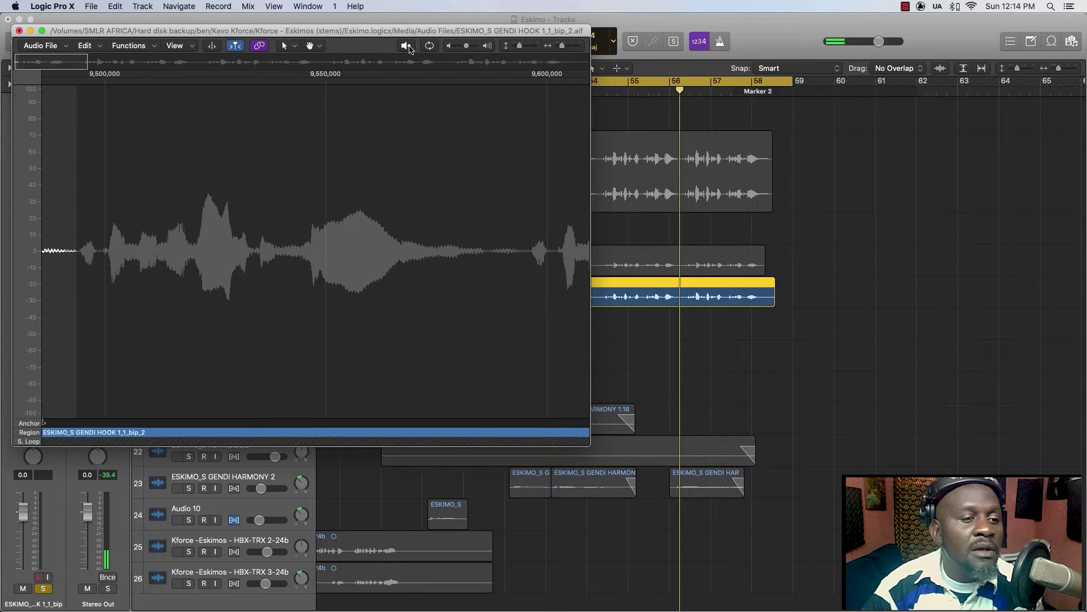
click(406, 46)
click(407, 46)
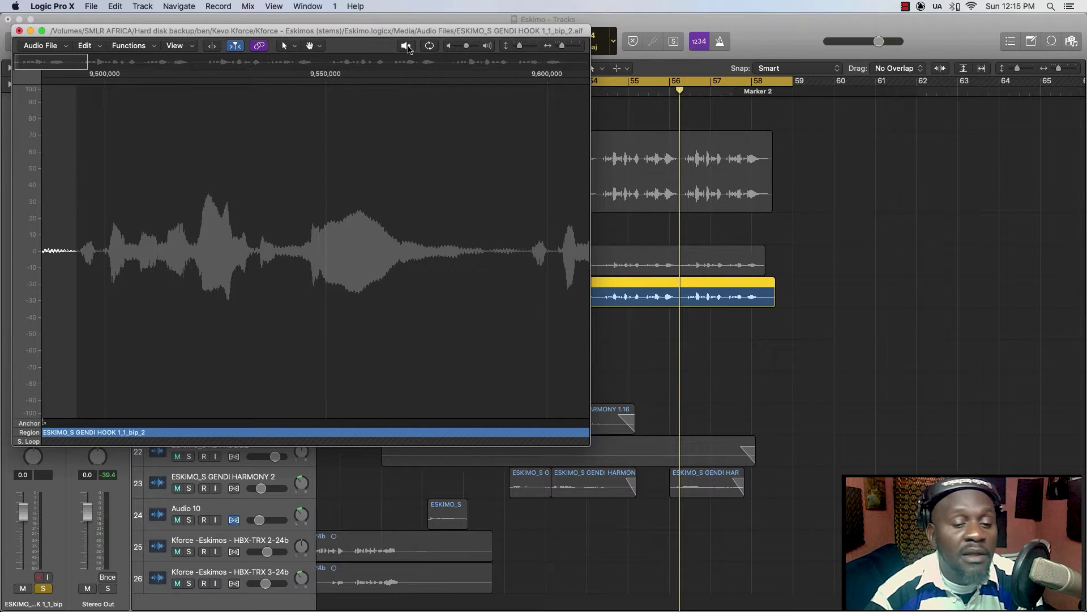
Apply Fade Out three times to the marked opening noise
key(ctrl+o)
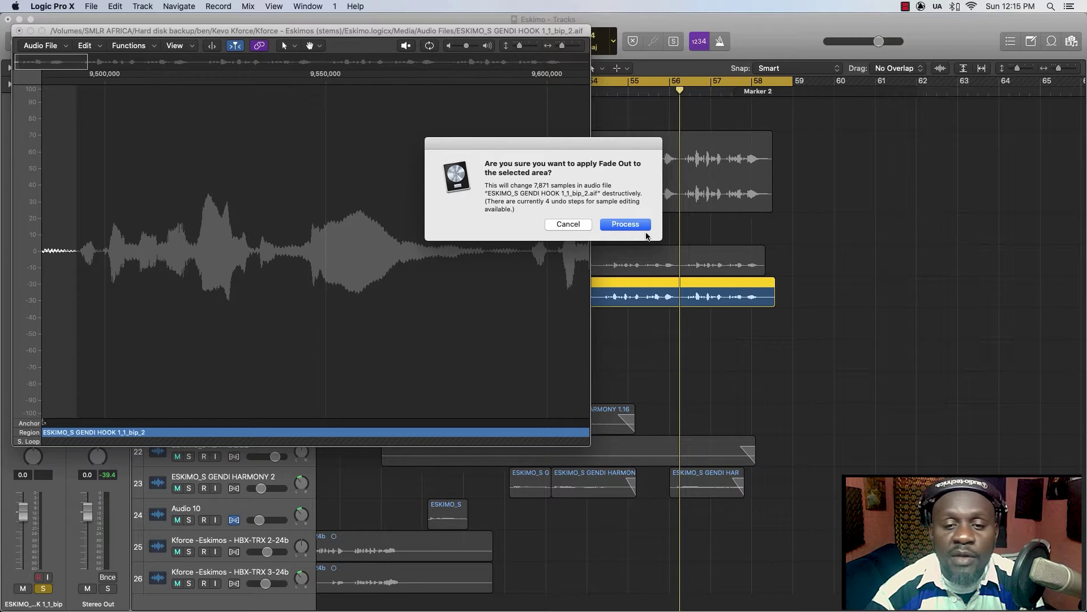
click(625, 224)
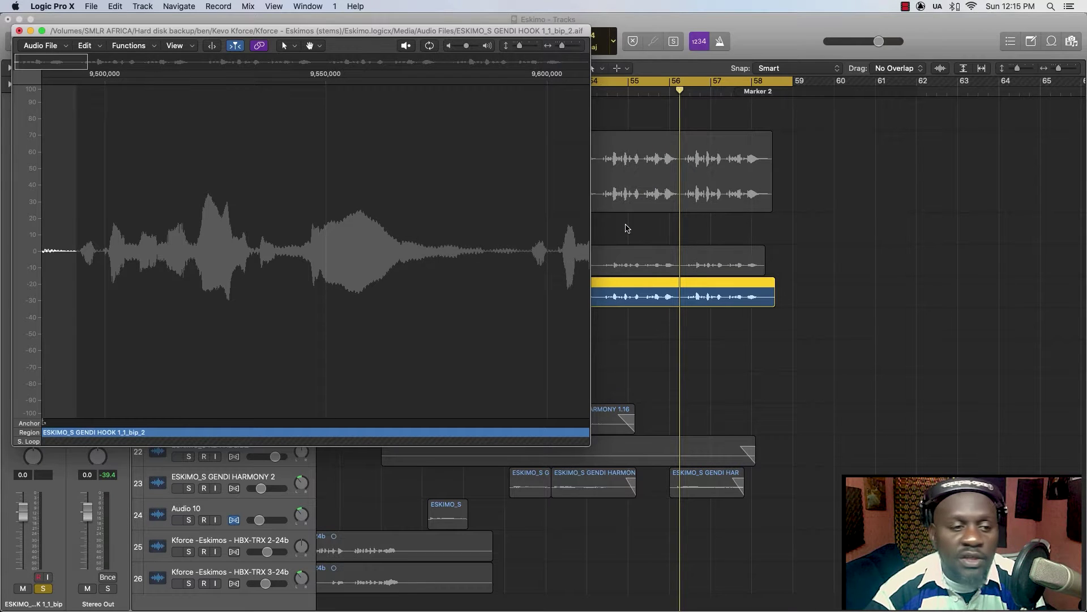
key(ctrl+o)
click(626, 225)
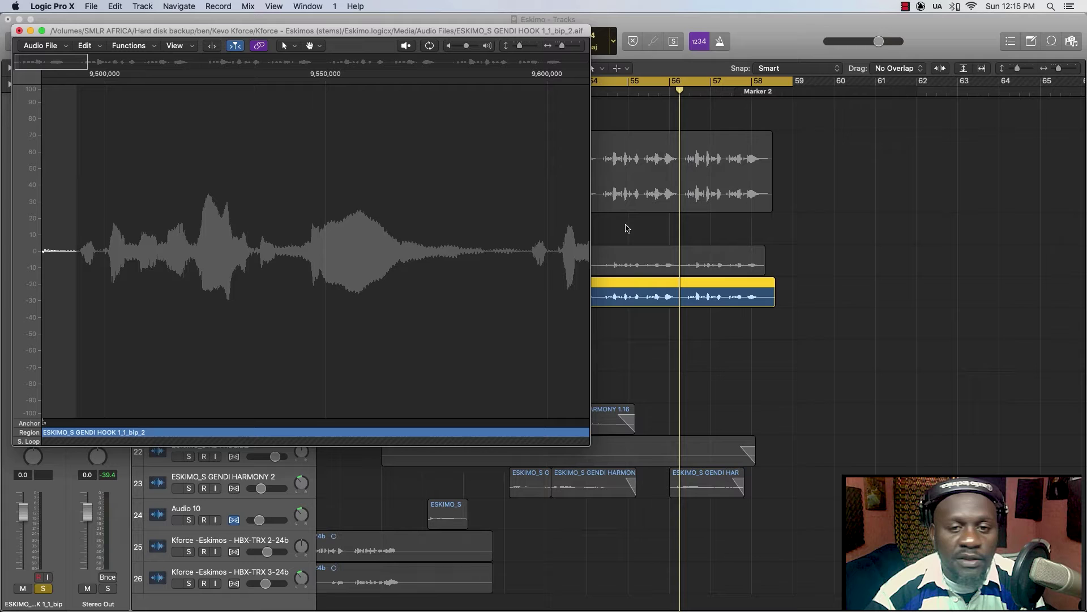
key(ctrl+o)
click(623, 229)
Fade the reselected opening noise twice, then silence everything before the first phrase
drag(61, 262, 18, 258)
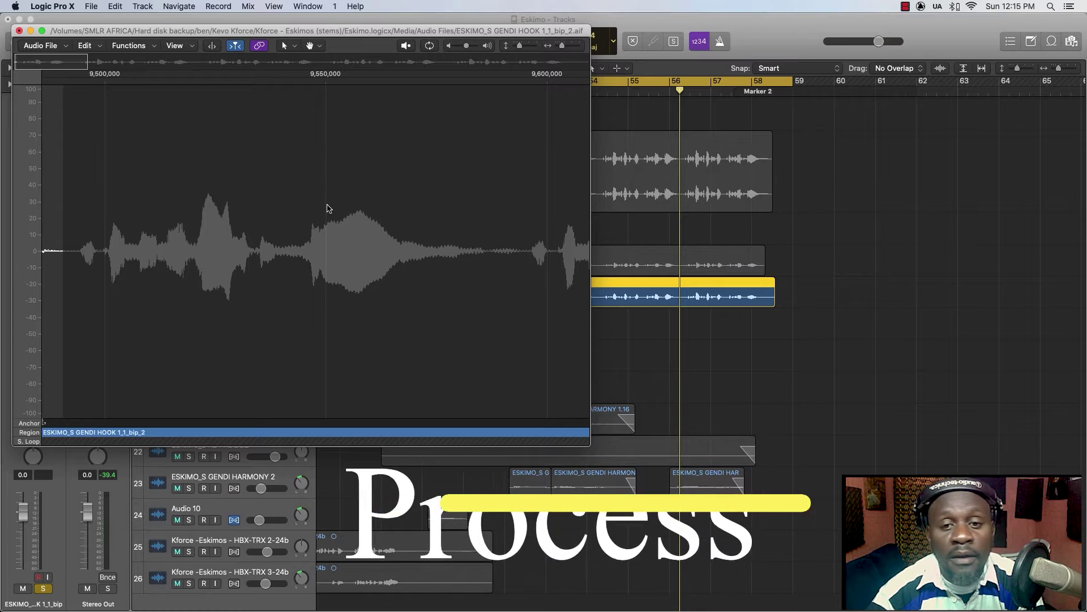
key(ctrl+o)
click(621, 224)
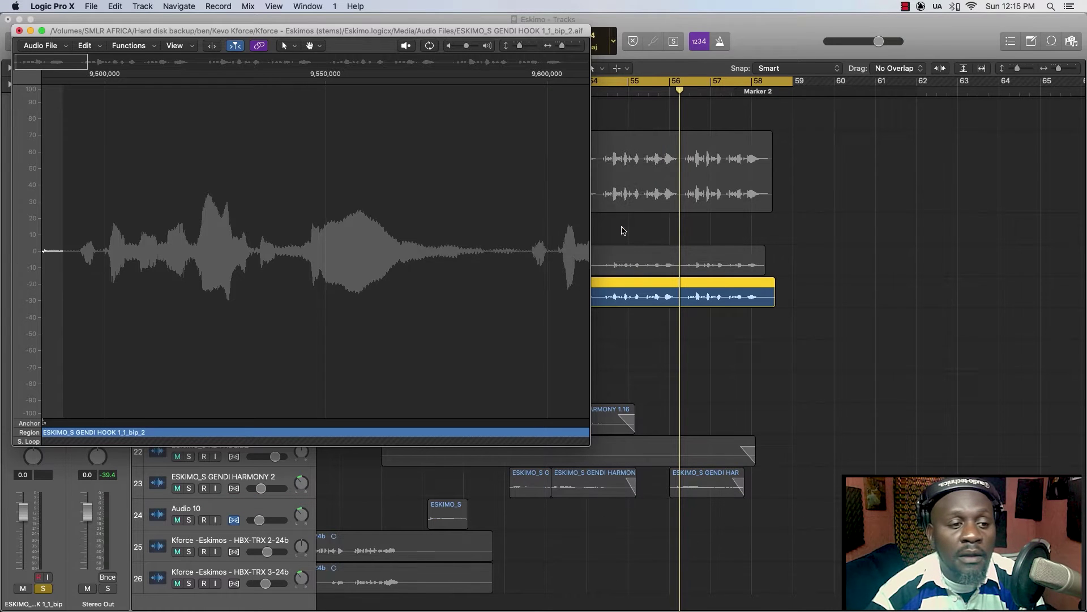
key(ctrl+o)
click(621, 225)
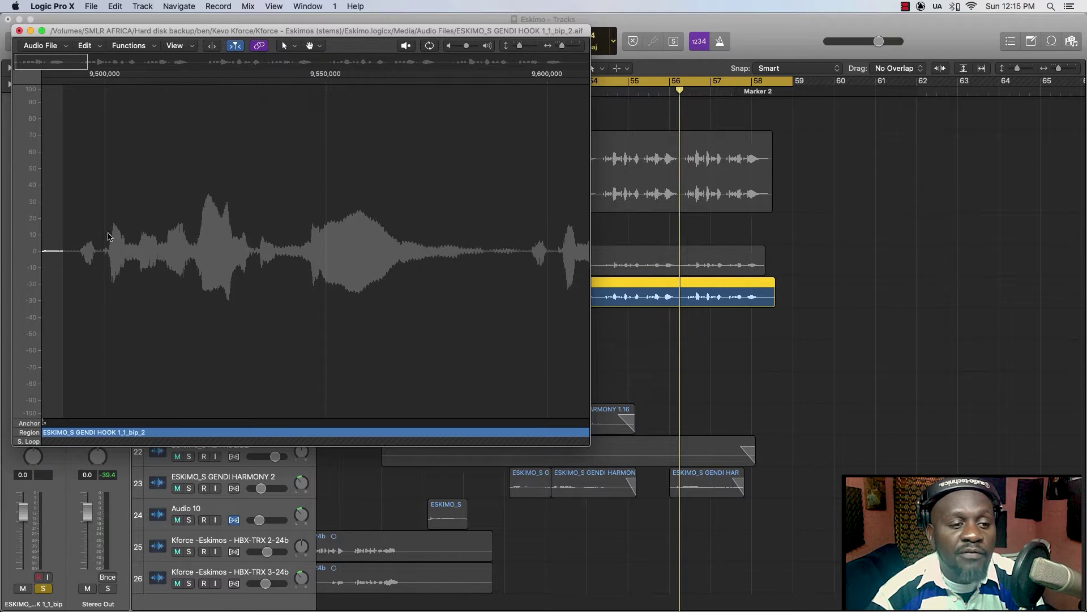
drag(77, 254, 19, 253)
key(ctrl+BackSpace)
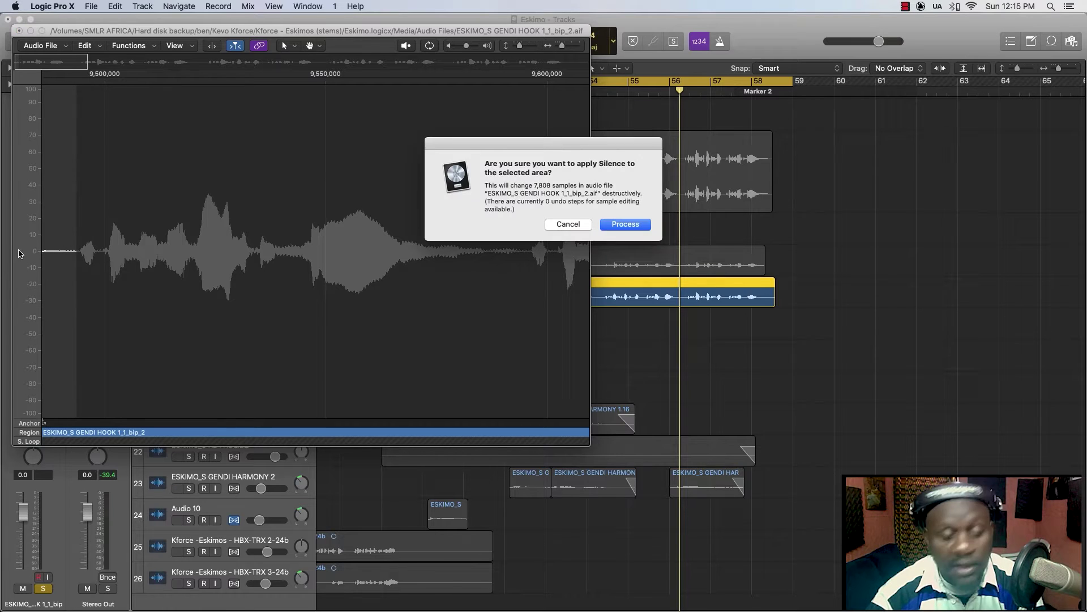
click(625, 224)
Select the noisy gap between the first phrases and prelisten to it
scroll(359, 240, right, 3)
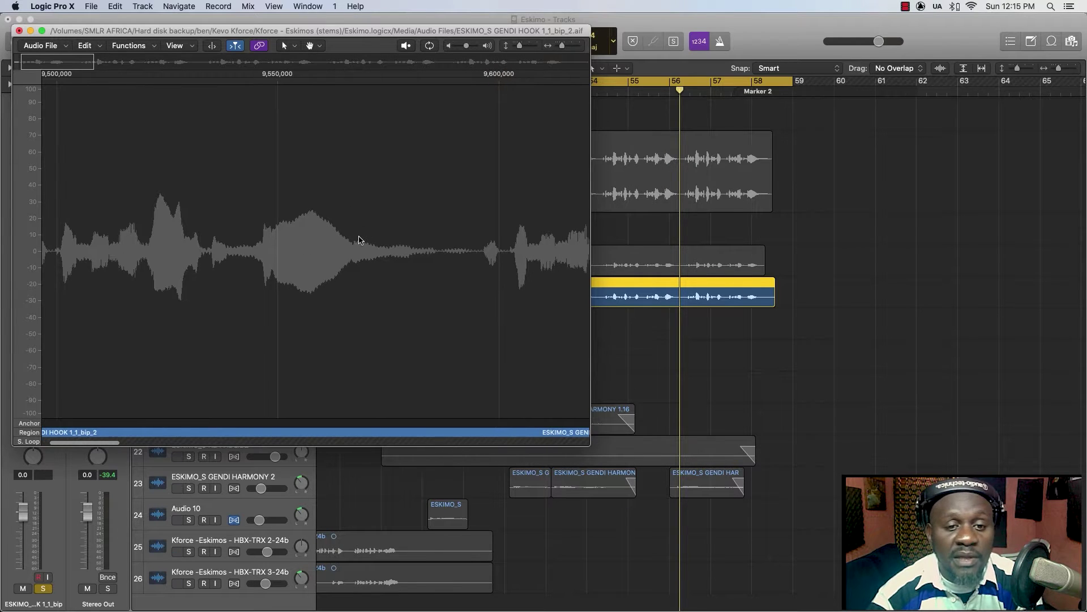
drag(480, 257, 437, 255)
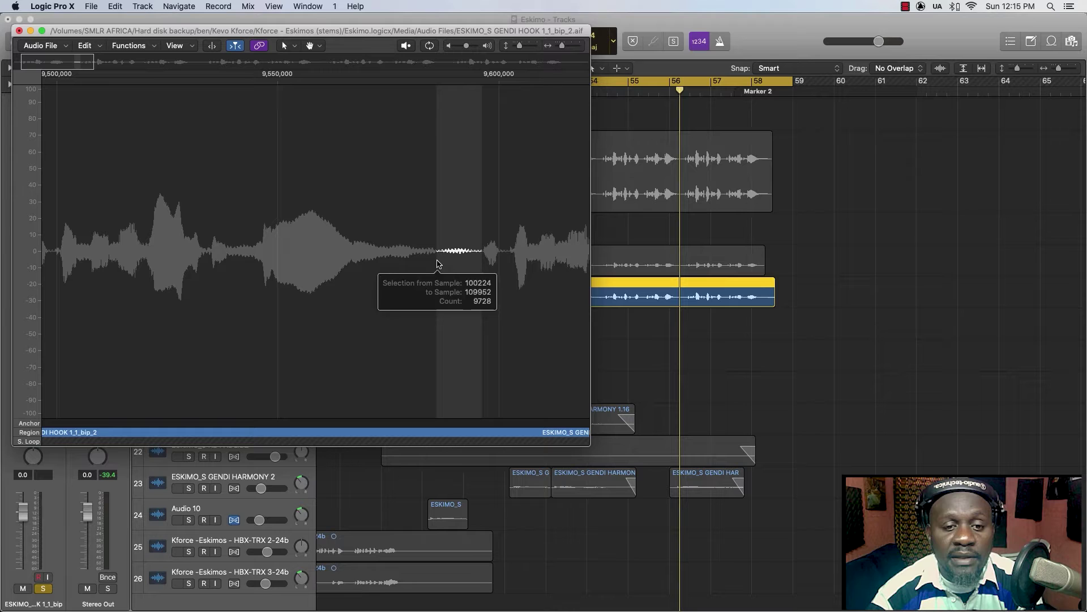
click(407, 46)
click(407, 46)
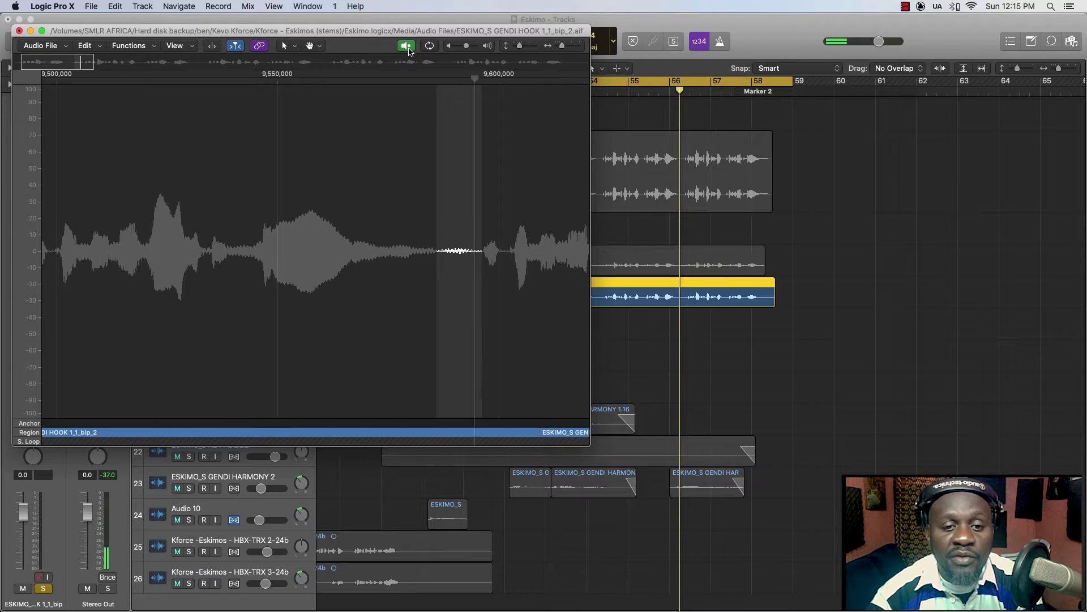
drag(482, 254, 431, 252)
Apply Fade Out repeatedly to the gap between the first phrases
key(ctrl+o)
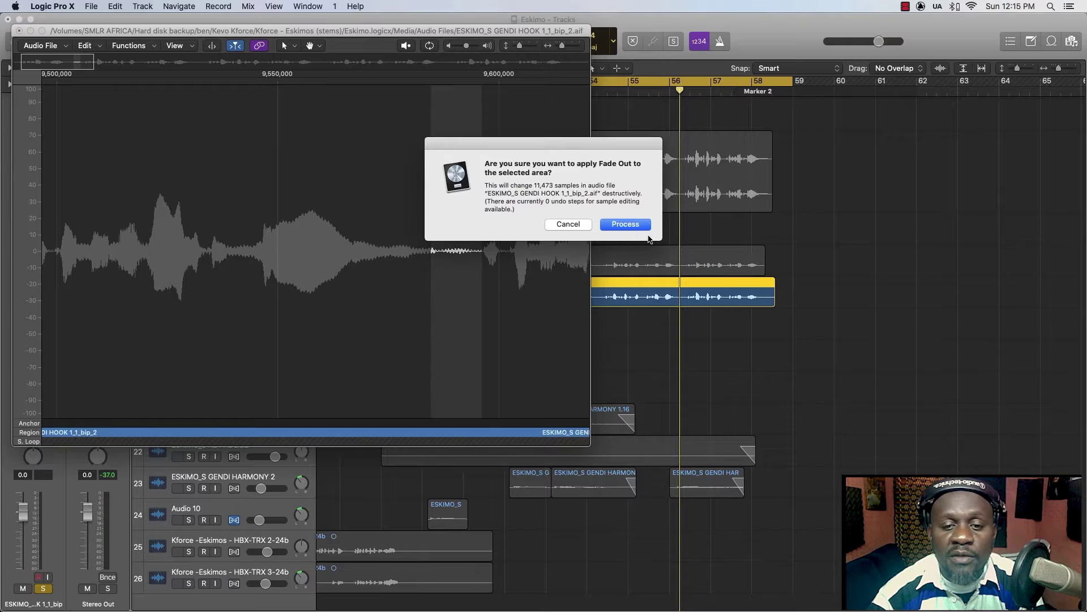
click(626, 224)
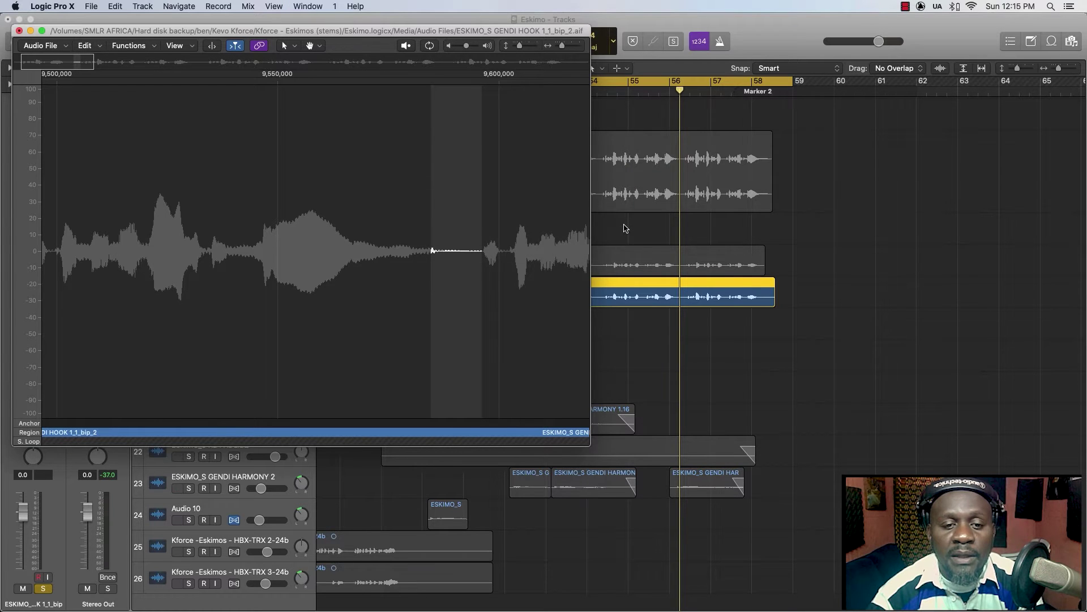
key(ctrl+o)
click(626, 225)
key(ctrl+o)
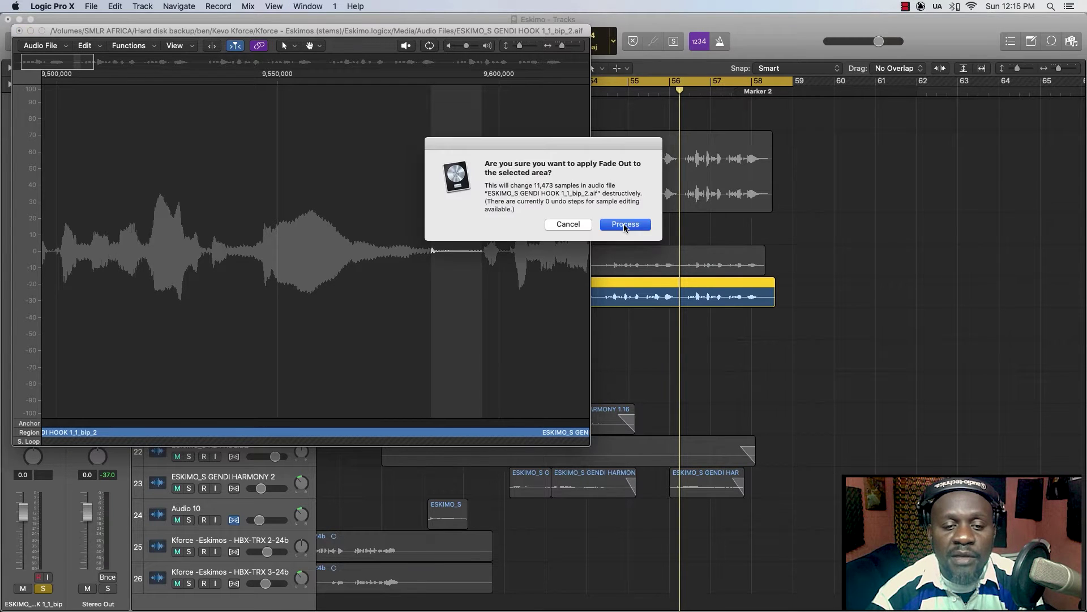
Finish the first gap's fade, then fade out the second gap three times
click(625, 225)
scroll(499, 242, right, 3)
scroll(499, 242, right, 12)
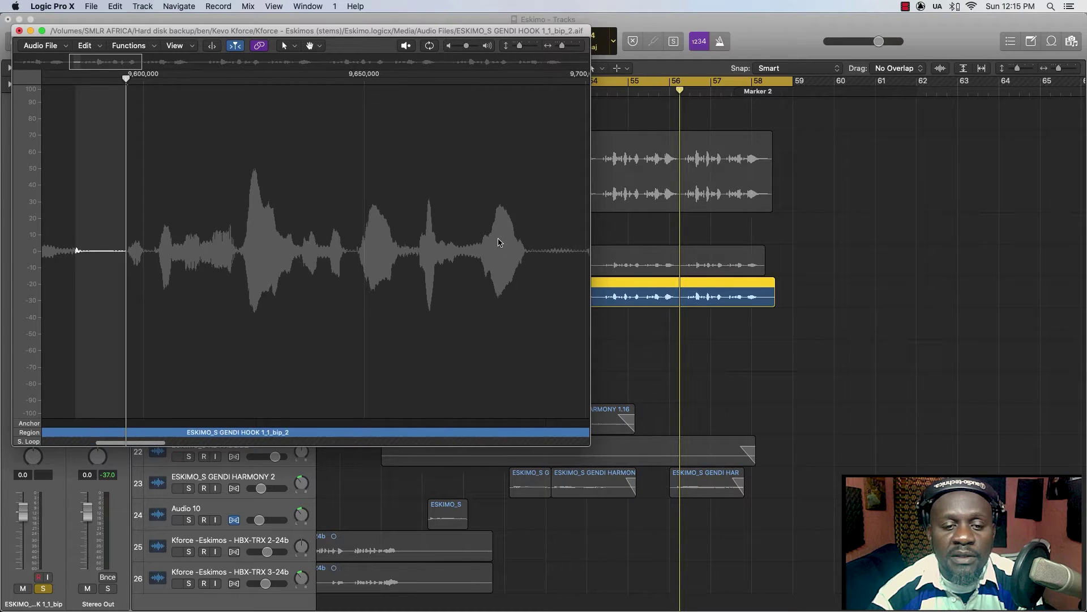
drag(502, 286, 447, 266)
key(ctrl+o)
click(627, 225)
key(ctrl+o)
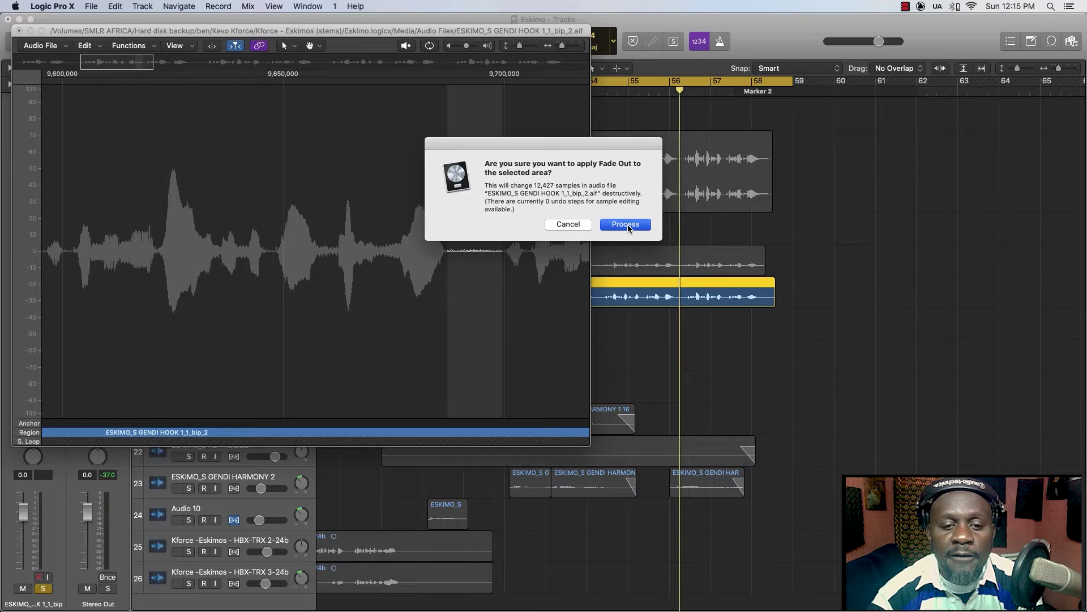
click(628, 224)
key(ctrl+o)
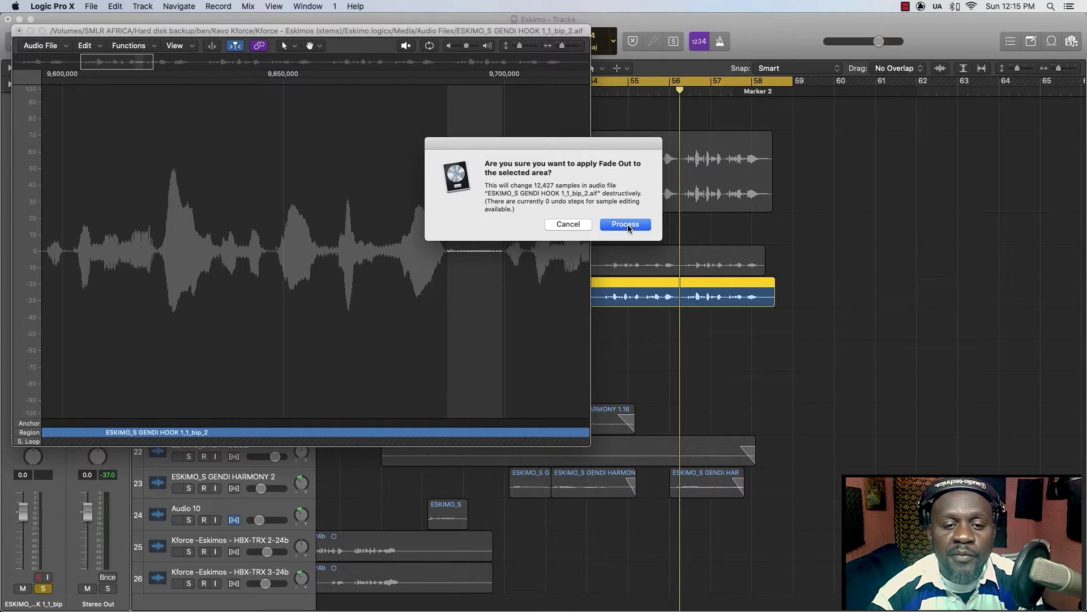
click(628, 225)
Fade out the third noisy gap between phrases three times
scroll(455, 258, right, 10)
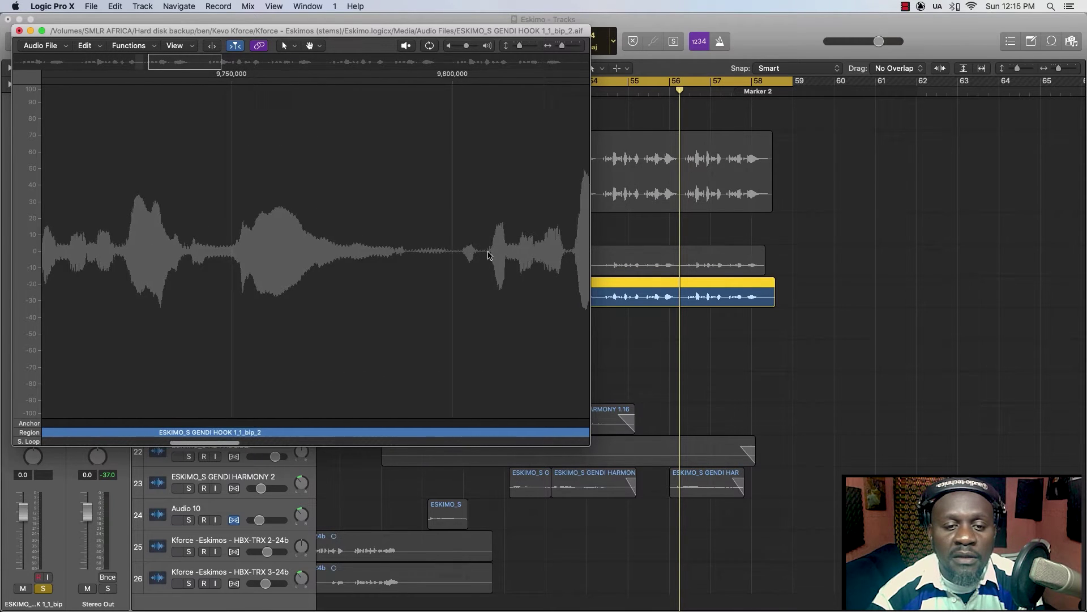
drag(455, 259, 422, 259)
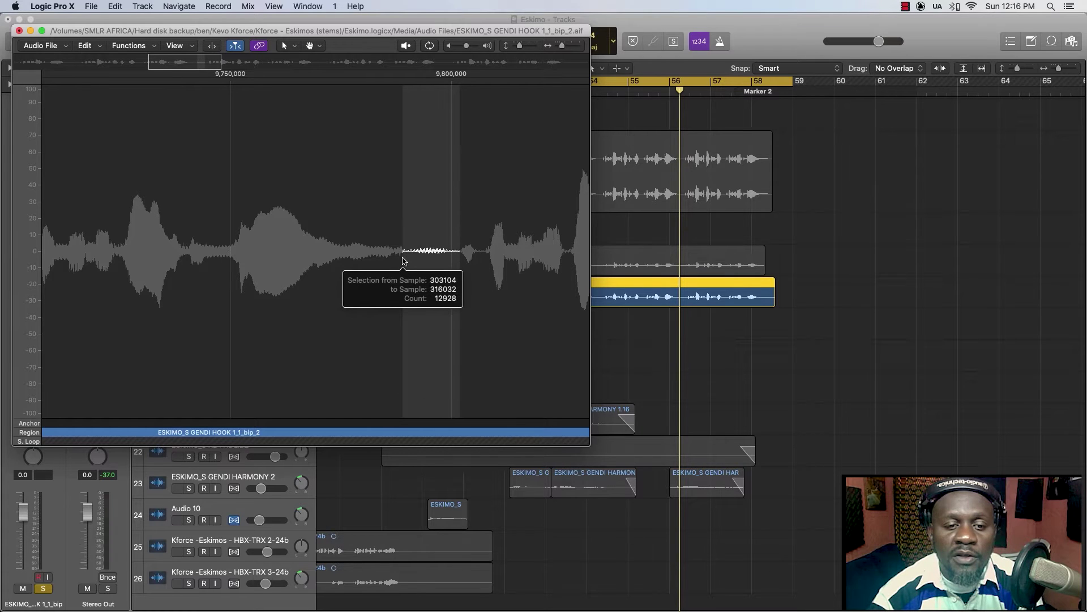
key(ctrl+o)
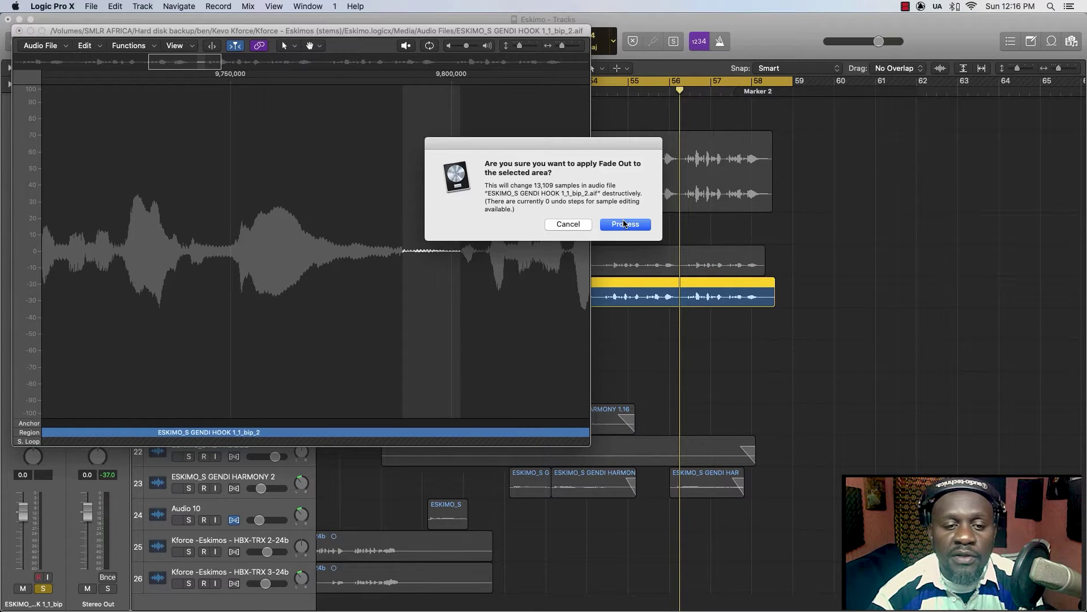
click(624, 223)
key(ctrl+o)
click(624, 223)
key(ctrl+o)
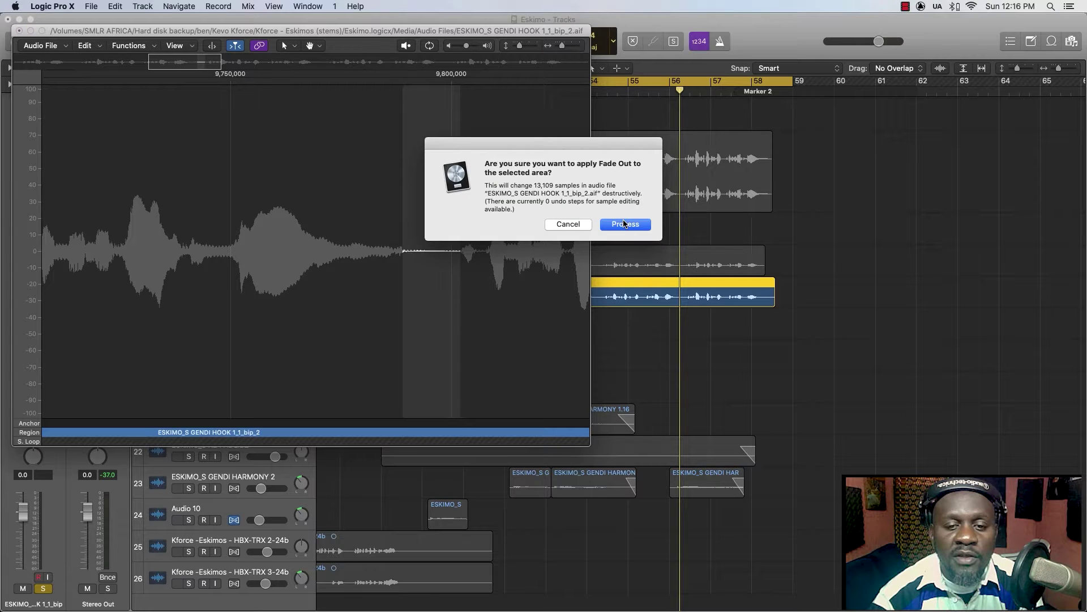
click(623, 224)
Fade out the fourth noisy gap between phrases three times
scroll(457, 253, right, 5)
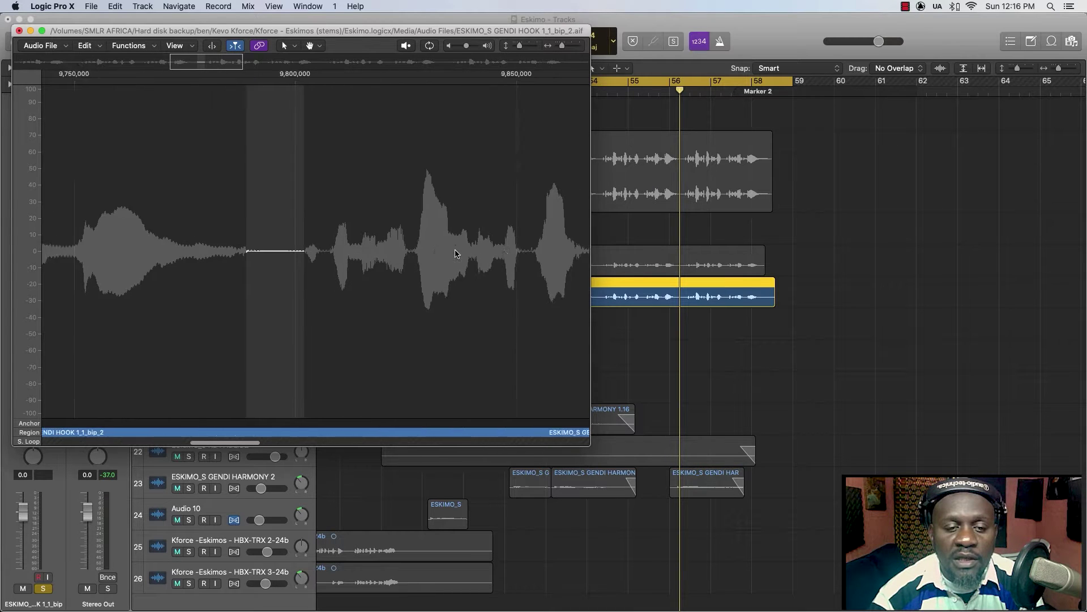
scroll(456, 253, right, 9)
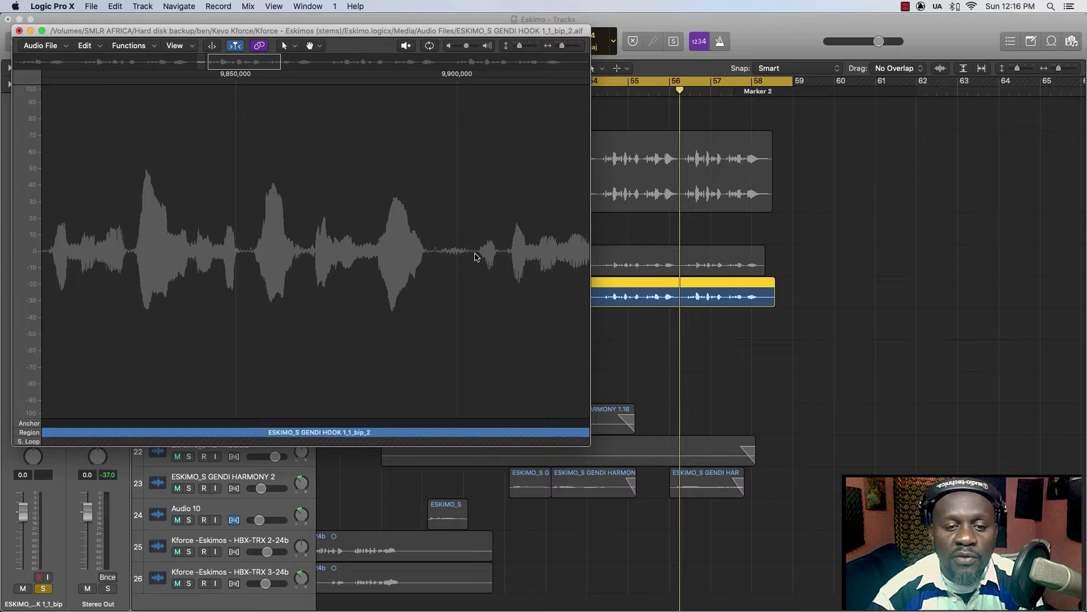
drag(476, 257, 427, 268)
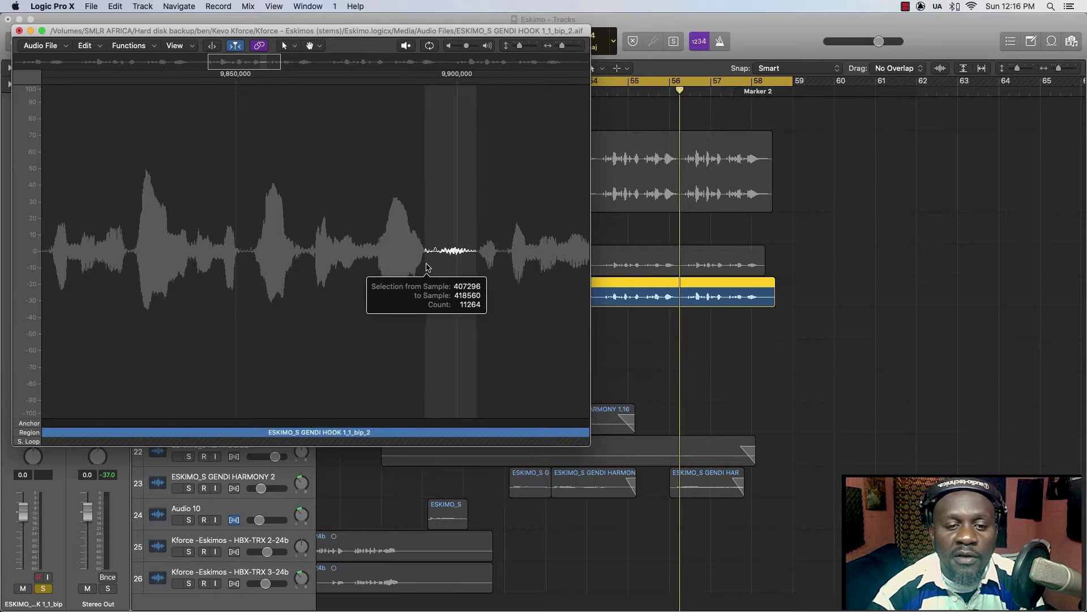
key(ctrl+o)
click(625, 224)
key(ctrl+o)
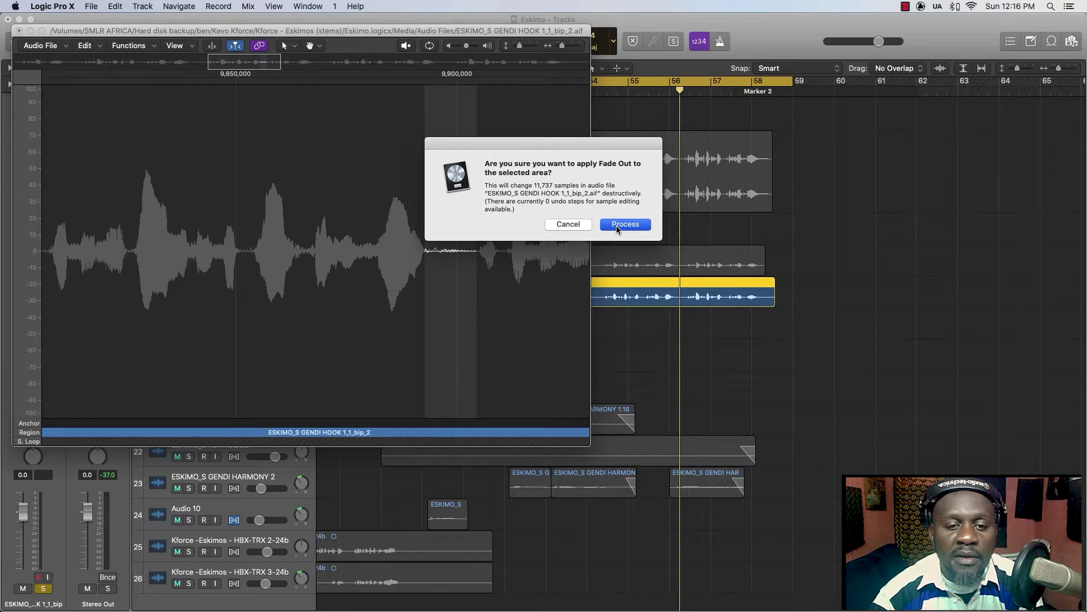
click(625, 224)
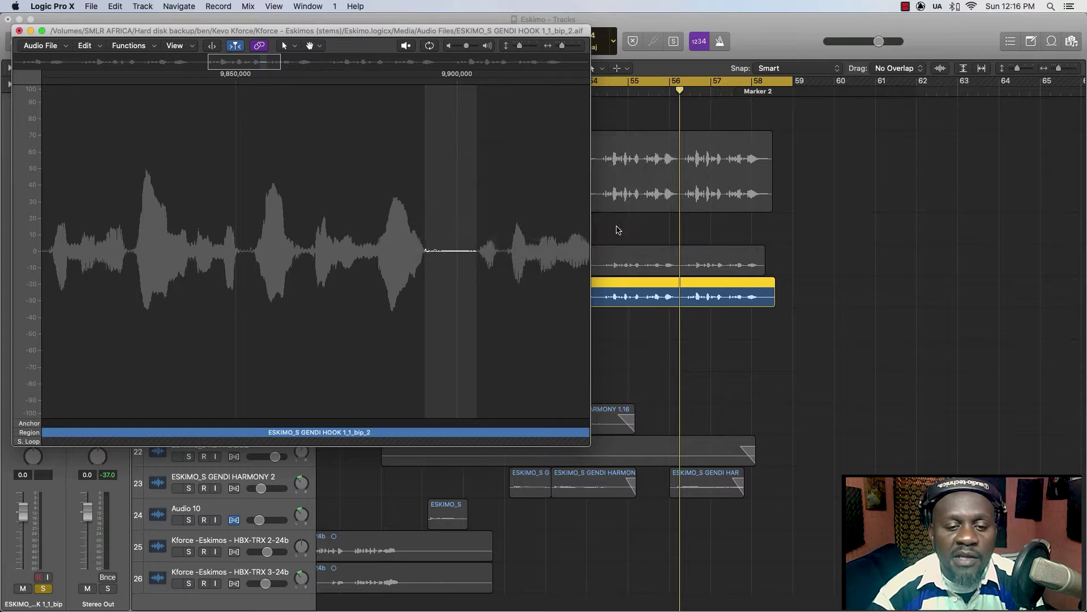
key(ctrl+o)
click(616, 225)
Fade out the fifth gap six times until it is flat
scroll(508, 269, right, 10)
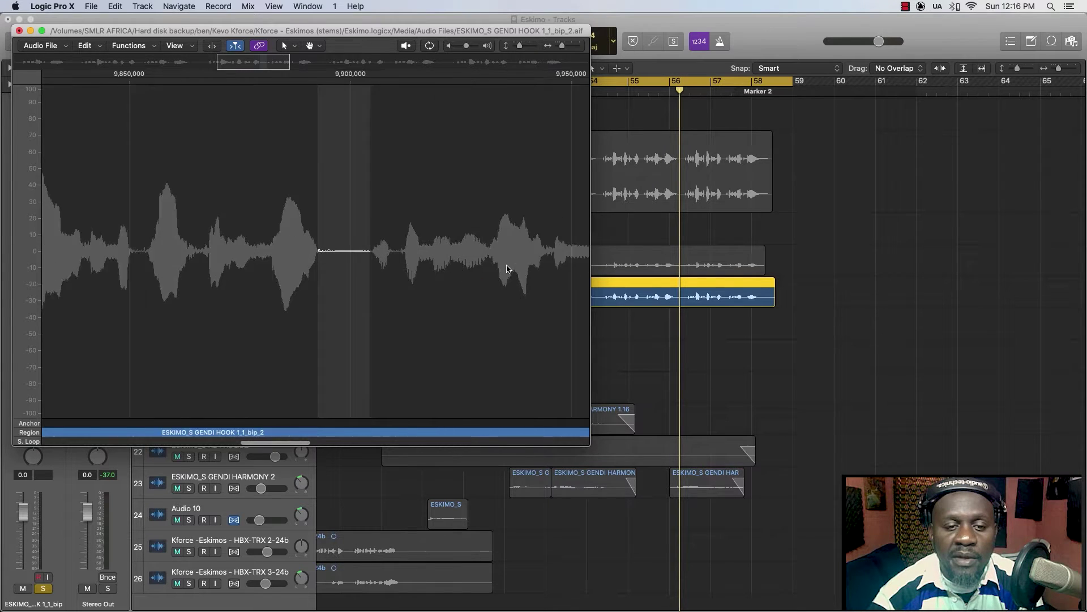
scroll(508, 269, right, 4)
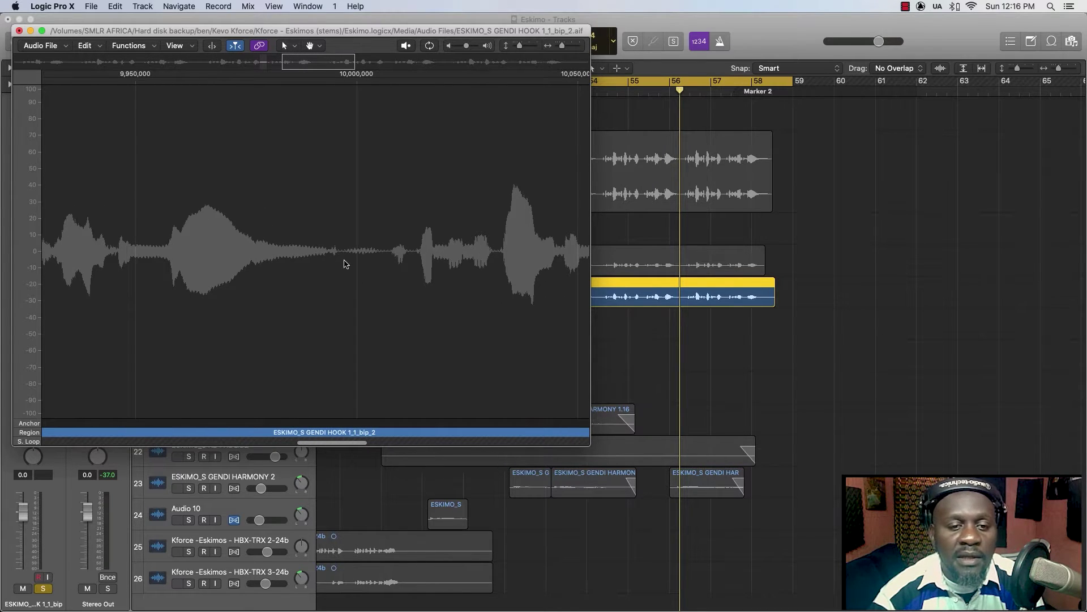
drag(389, 255, 336, 256)
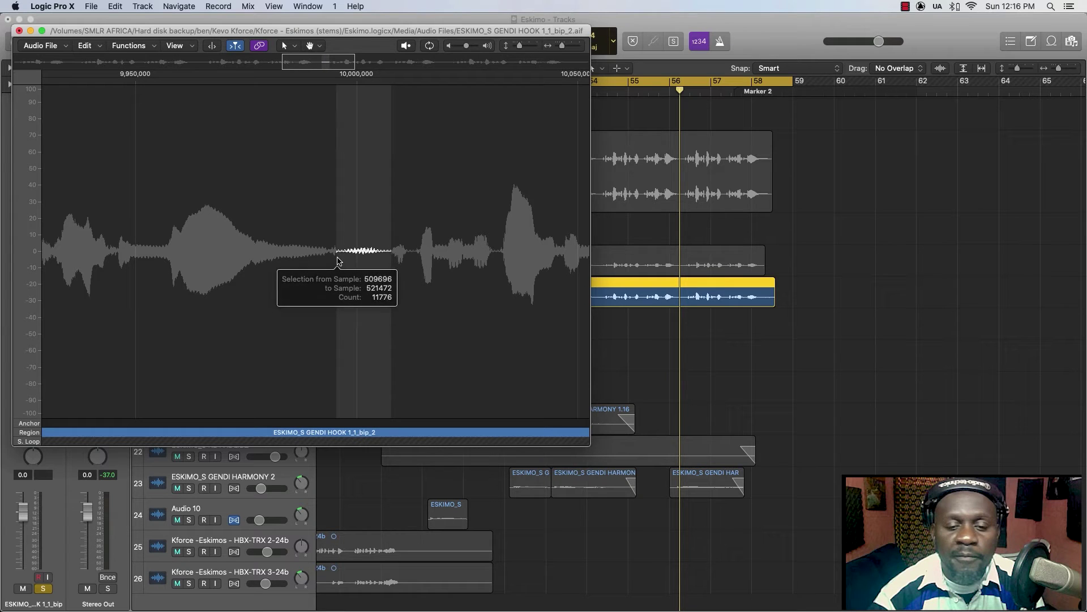
key(ctrl+o)
click(623, 226)
key(ctrl+o)
click(623, 225)
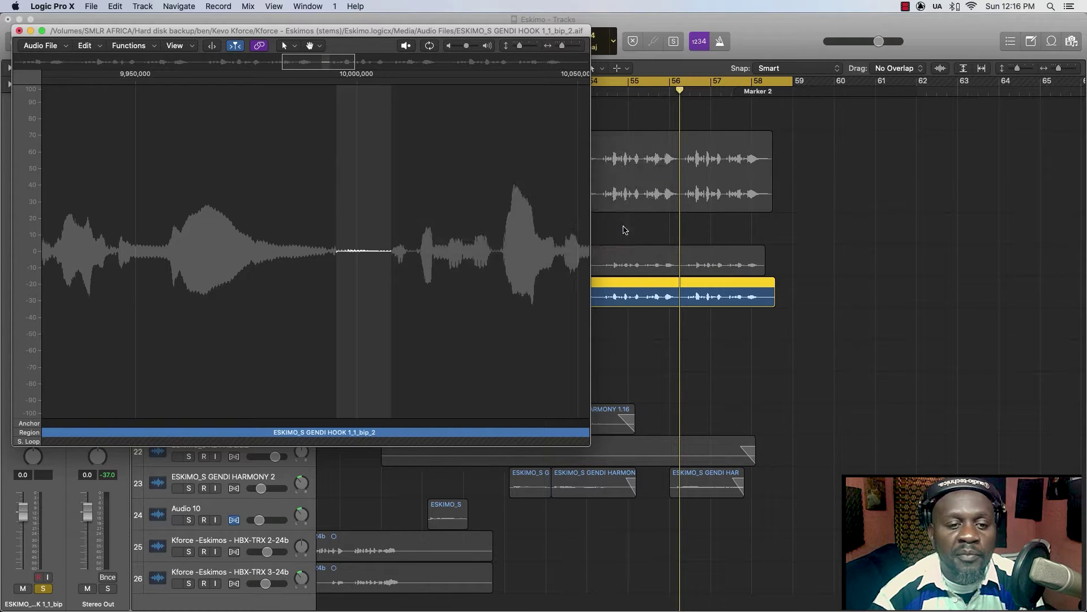
key(ctrl+o)
click(623, 226)
key(ctrl+o)
click(623, 226)
key(ctrl+o)
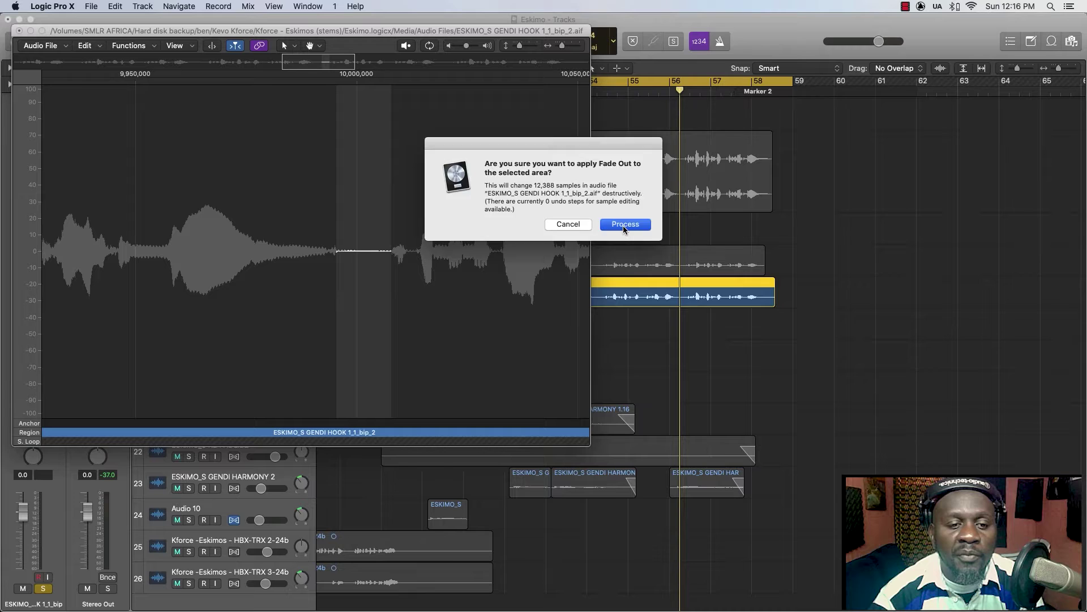
click(623, 226)
key(ctrl+o)
click(625, 224)
Fade out the sixth gap between phrases five times
scroll(460, 250, right, 10)
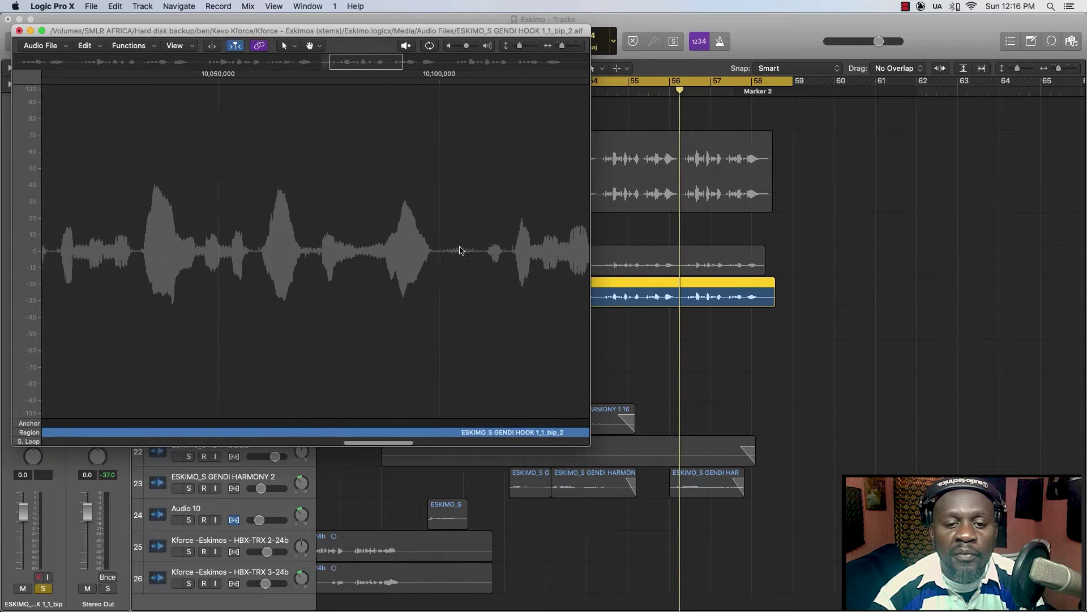
drag(439, 255, 384, 254)
key(ctrl+o)
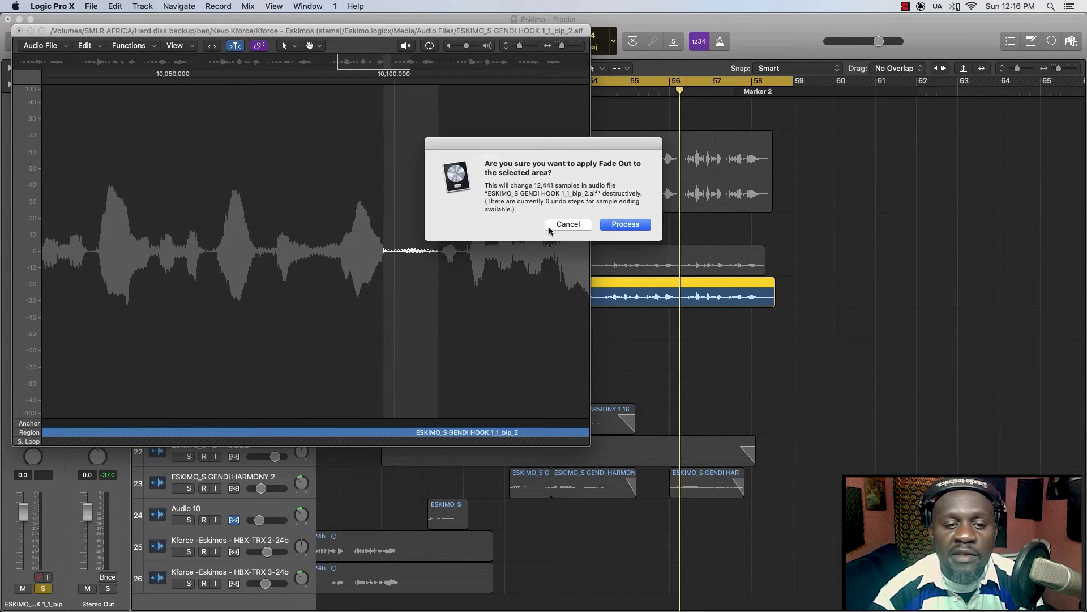
click(624, 226)
key(ctrl+o)
click(623, 225)
key(ctrl+o)
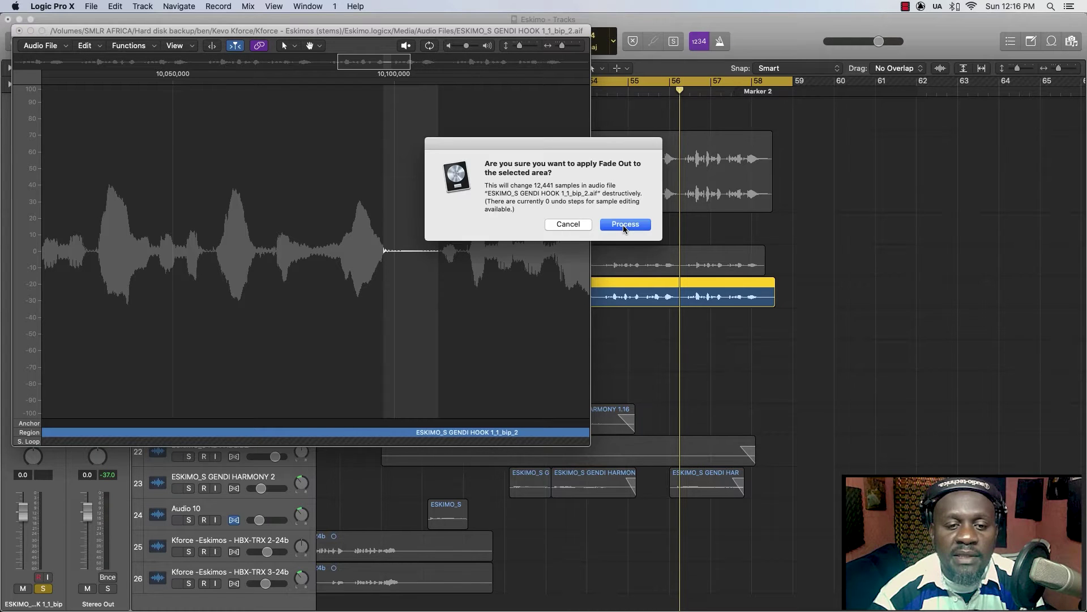
click(623, 225)
key(ctrl+o)
click(623, 225)
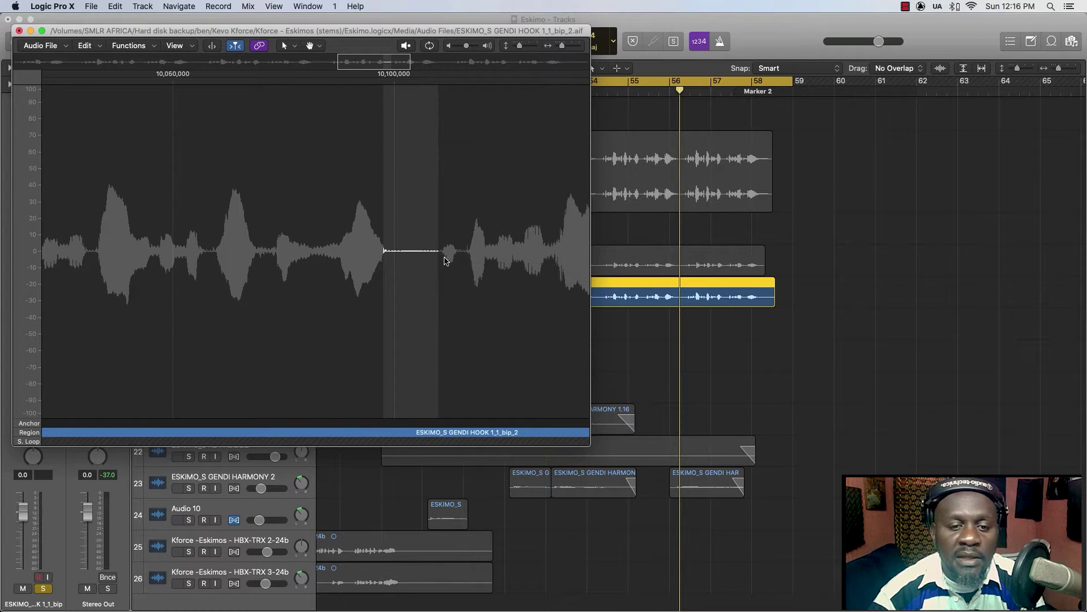
scroll(444, 260, right, 3)
key(ctrl+o)
click(627, 226)
Fade out the seventh gap five times until silent
scroll(489, 258, right, 3)
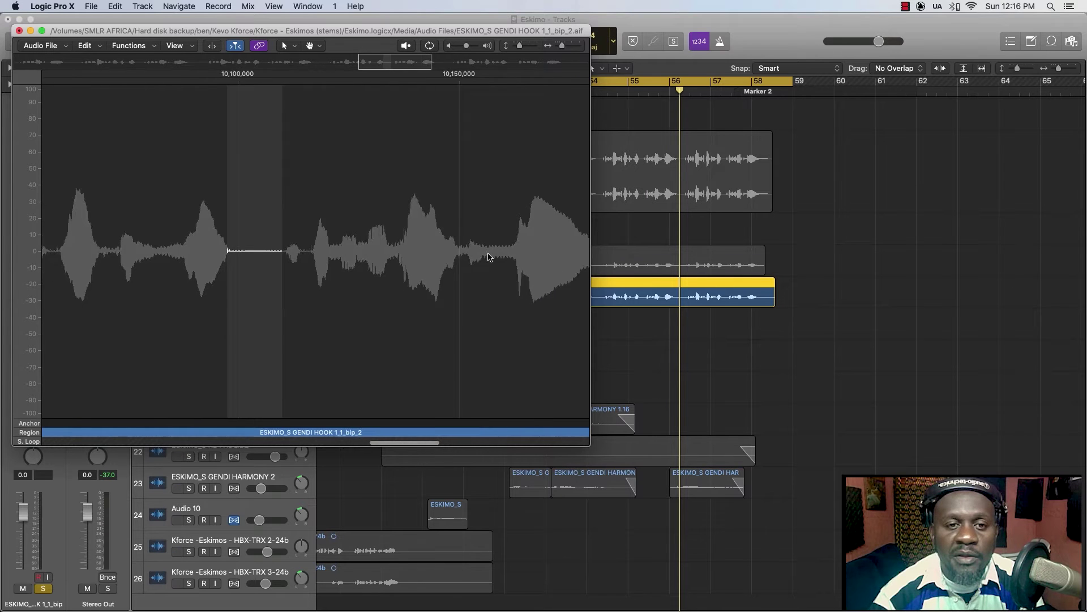
scroll(490, 257, right, 5)
drag(438, 260, 379, 260)
key(ctrl+o)
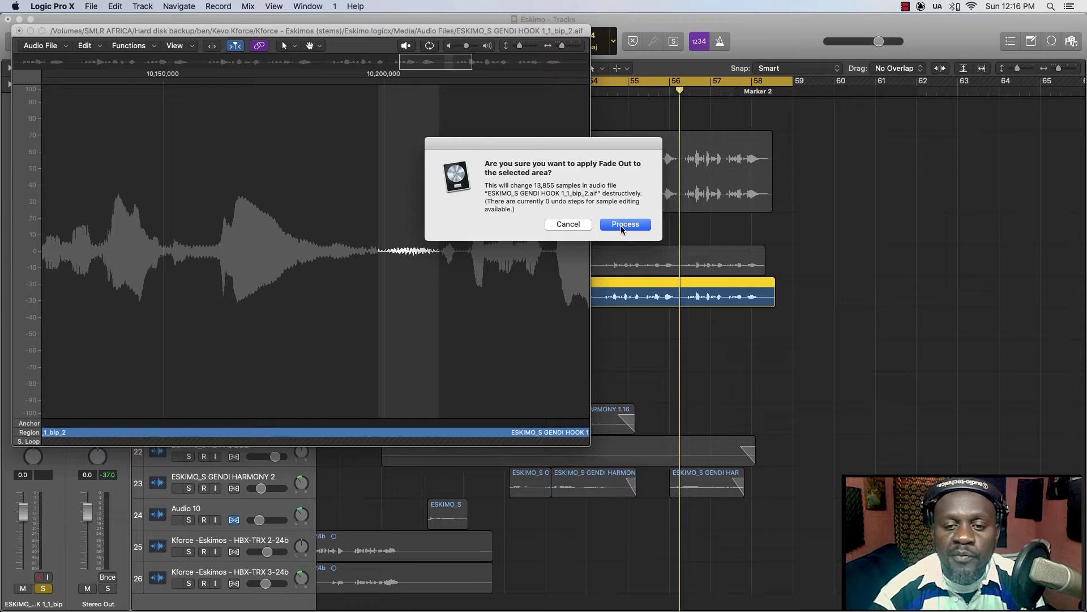
click(620, 225)
key(ctrl+o)
click(621, 226)
key(ctrl+o)
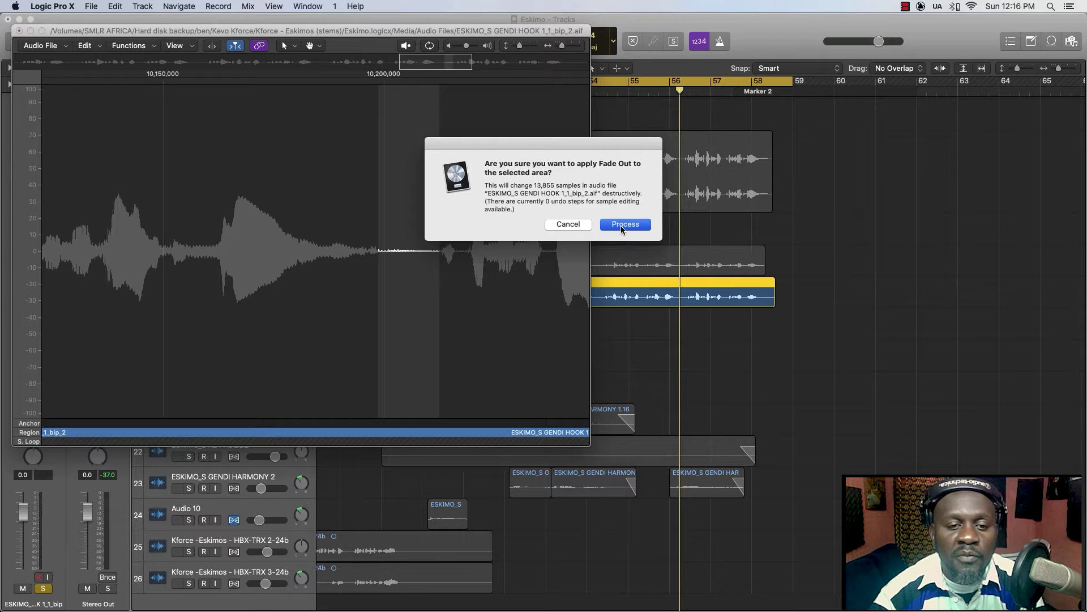
click(623, 225)
key(ctrl+o)
click(623, 225)
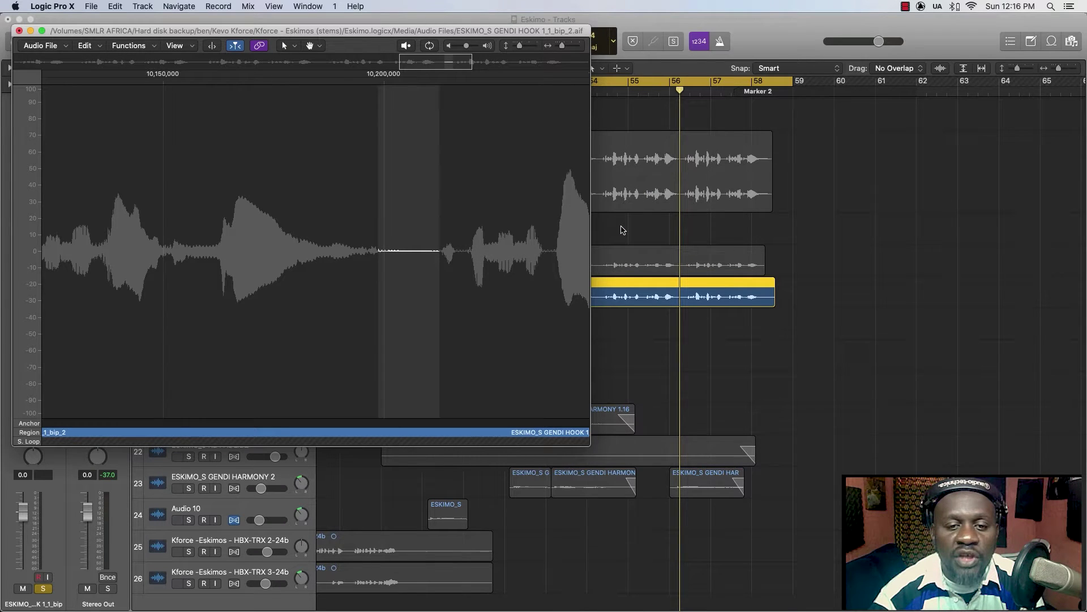
key(ctrl+o)
click(623, 224)
Fade out the eighth gap between phrases four times
scroll(485, 264, right, 10)
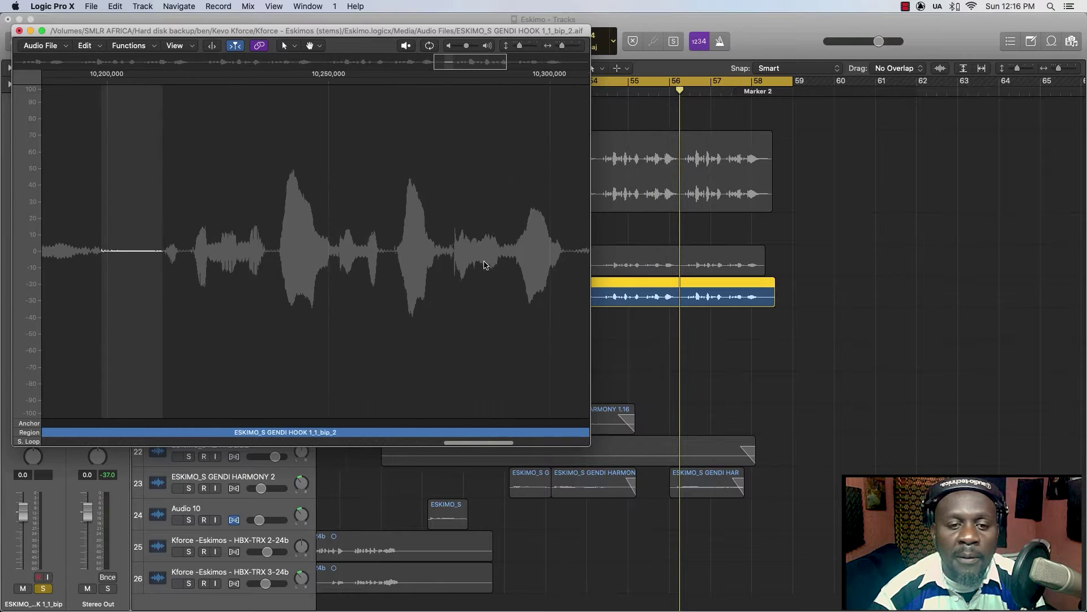
drag(378, 257, 321, 253)
key(ctrl+o)
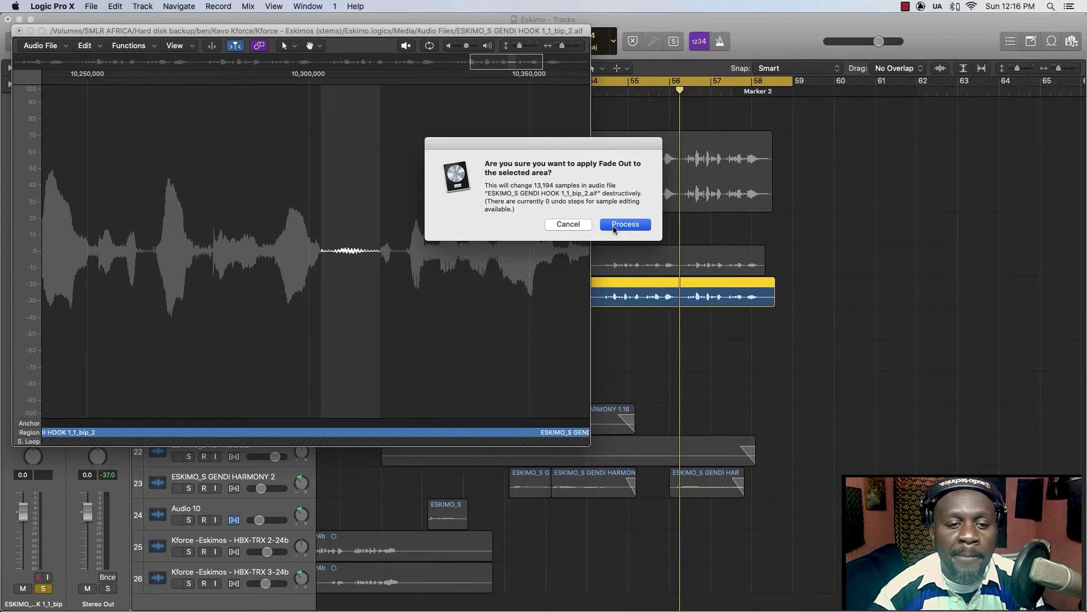
click(613, 226)
key(ctrl+o)
click(613, 225)
key(ctrl+o)
click(614, 226)
key(ctrl+o)
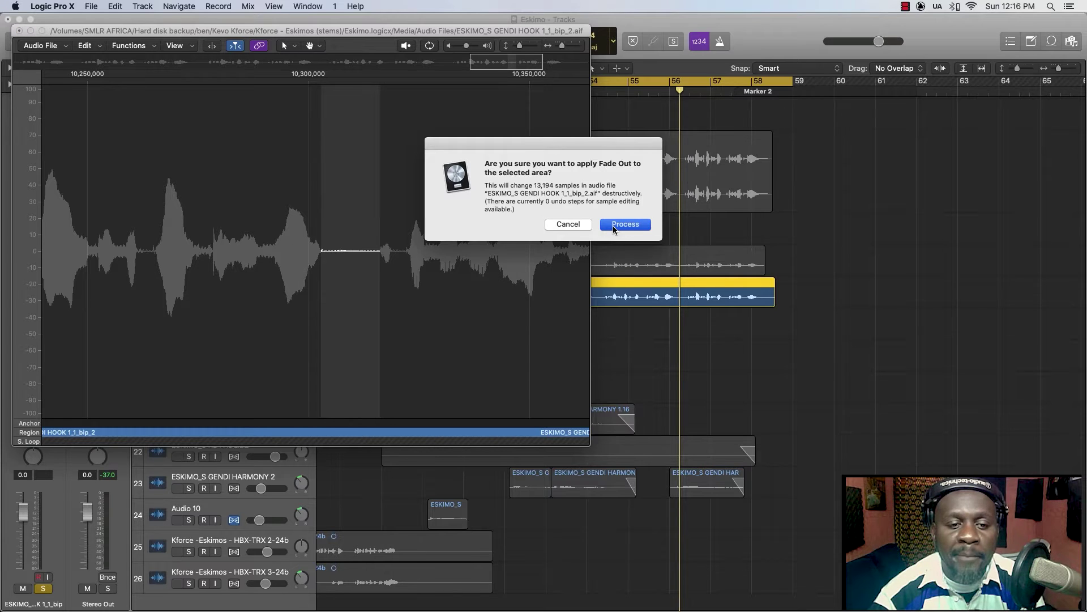
click(613, 225)
Fade out the trailing noise at the end of the file
scroll(468, 274, right, 8)
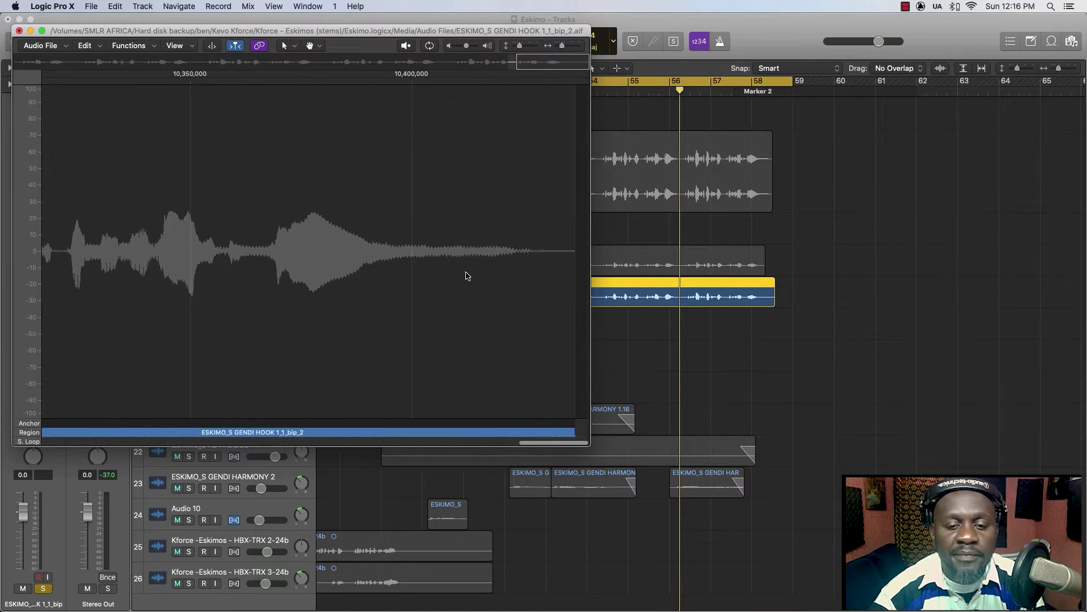
drag(561, 252, 513, 251)
key(ctrl+o)
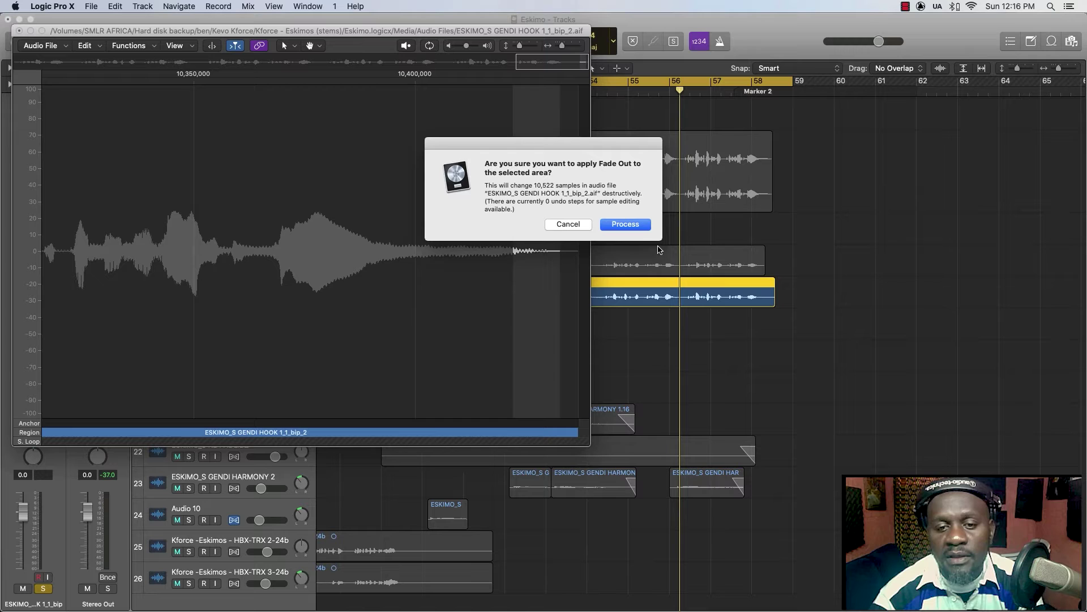
click(630, 225)
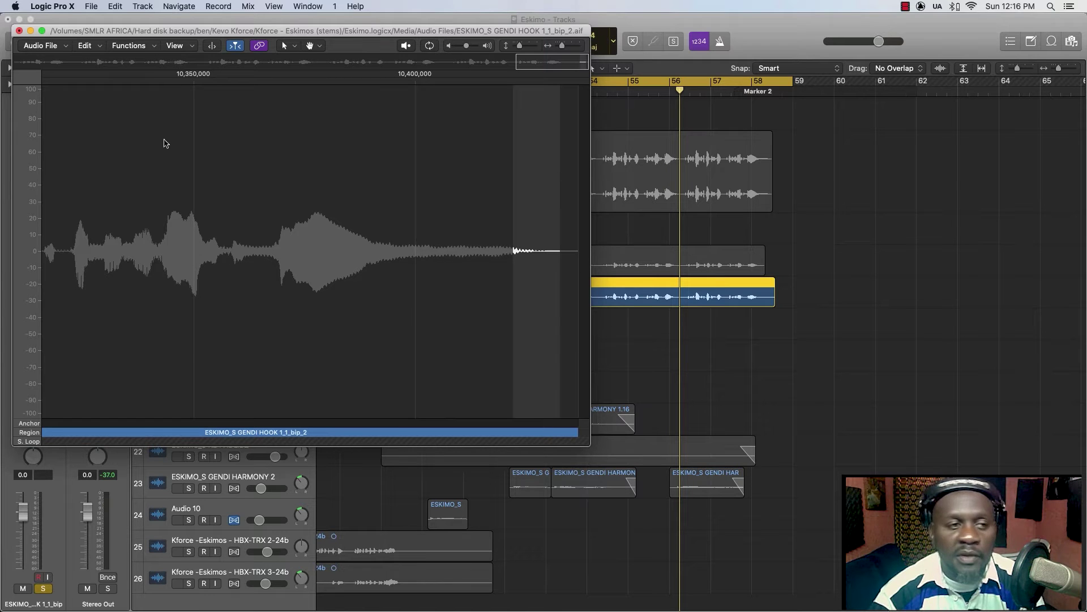
click(19, 30)
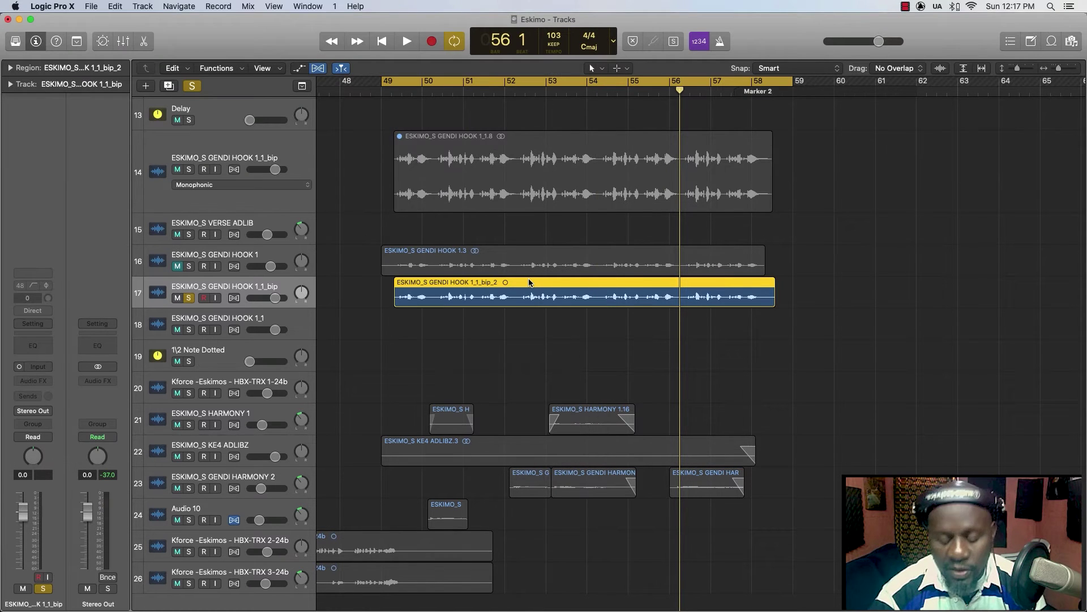
key(space)
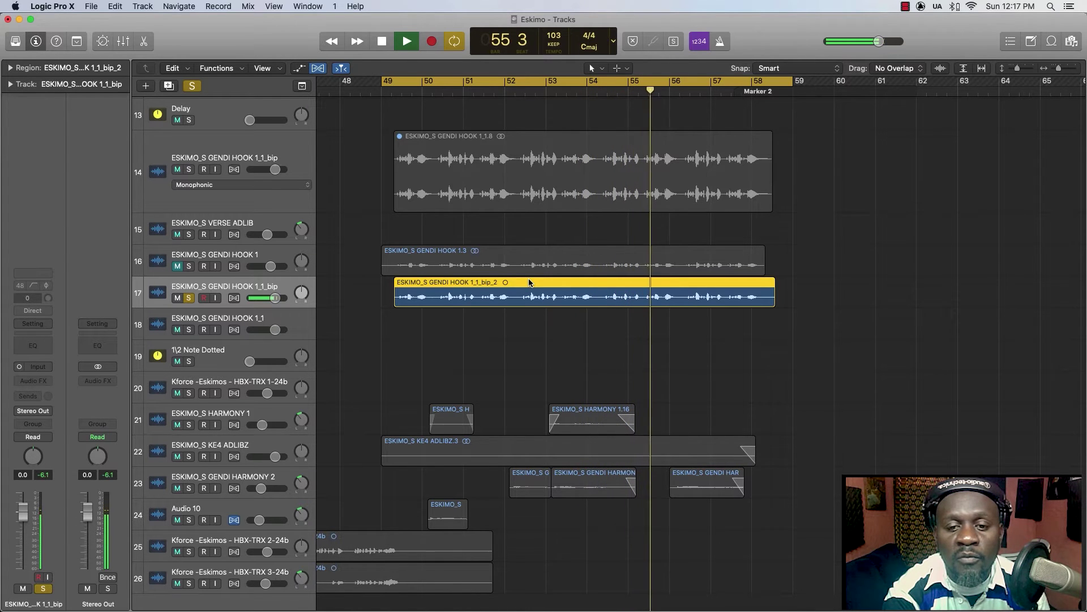
key(space)
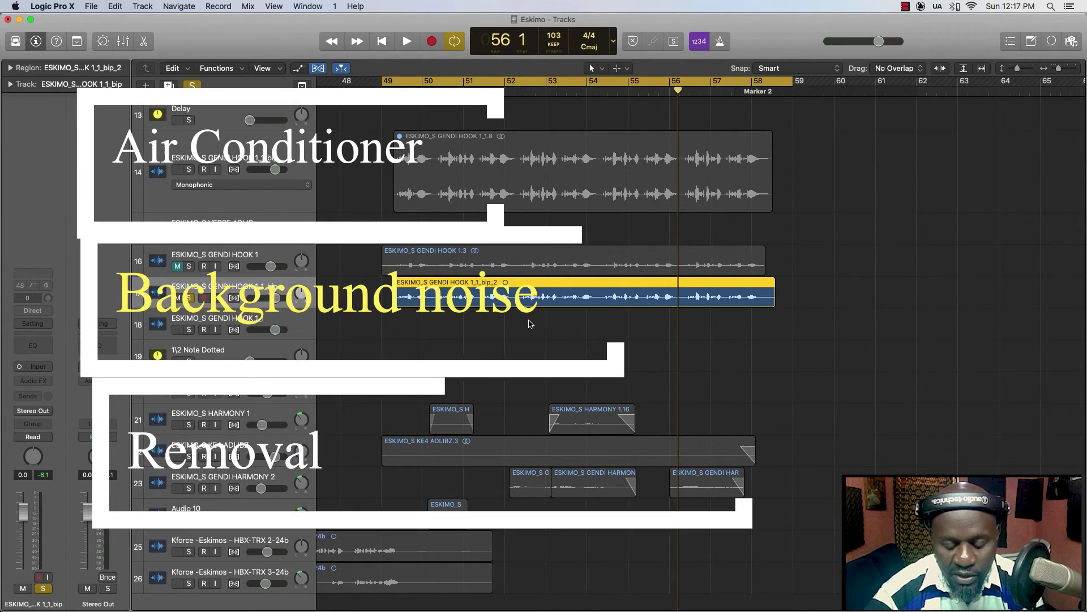
Close the Audio File Editor window and open the Edit menu
key(super+6)
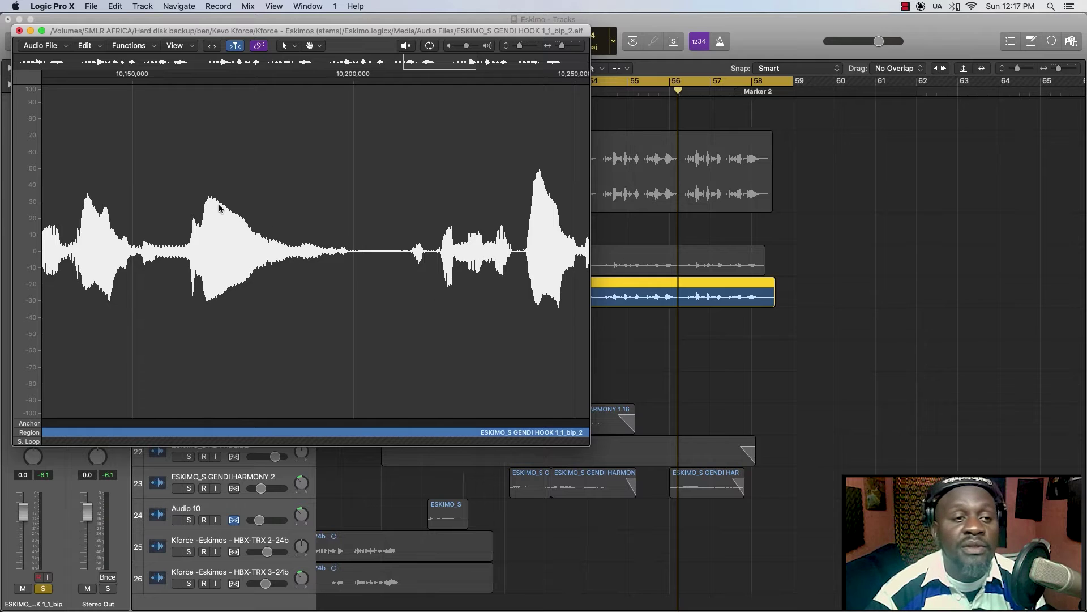
drag(58, 32, 136, 29)
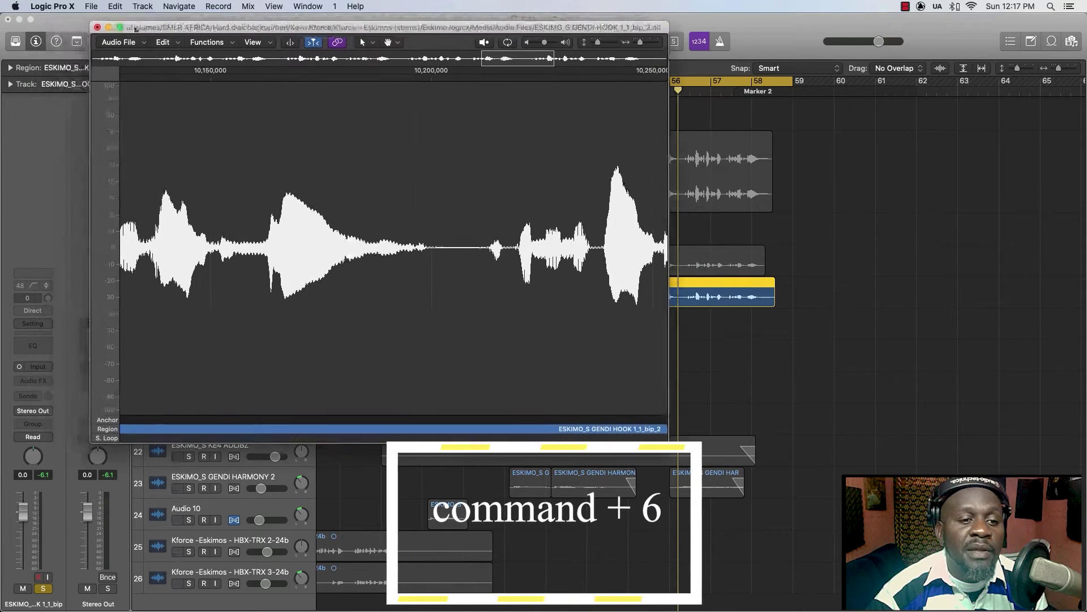
click(97, 28)
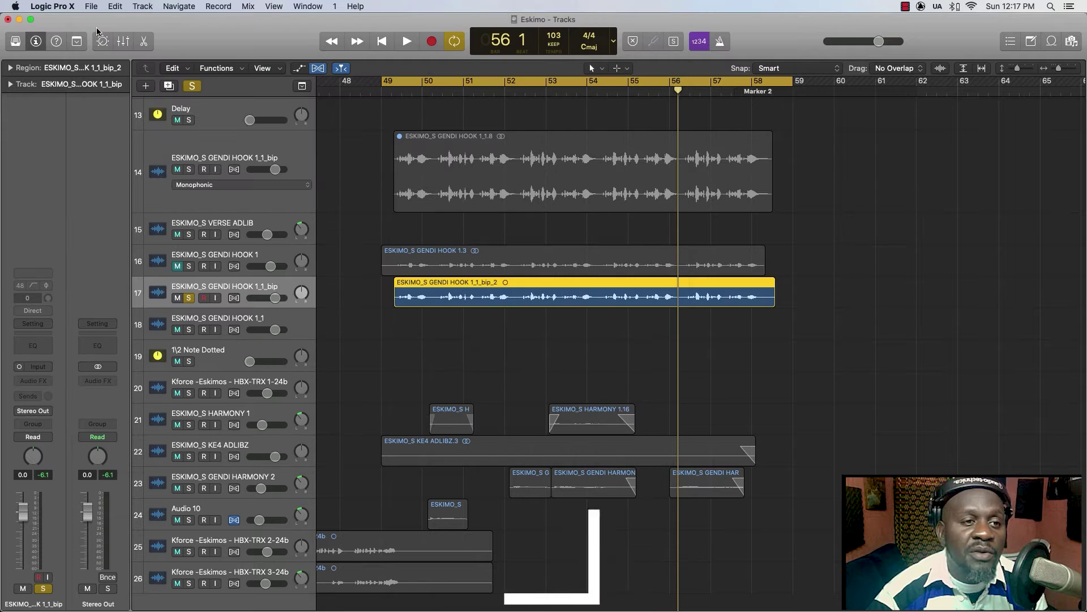
click(116, 7)
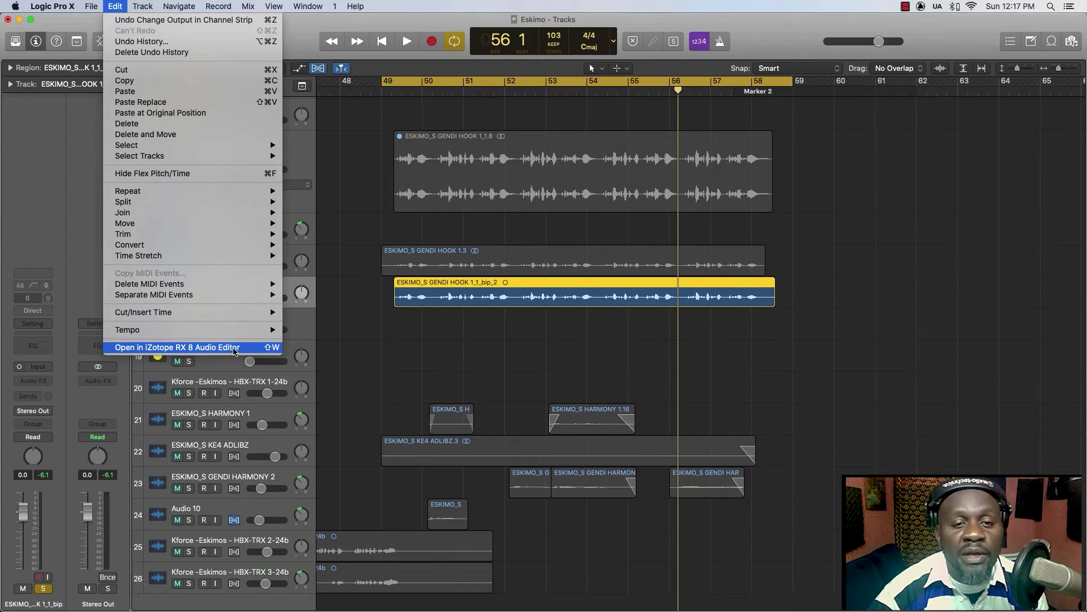
Open ESKIMO_S GENDI HOOK 1_1_bip_2.aif in iZotope RX 8 via Edit > Open in iZotope RX 8 Audio Editor
click(234, 348)
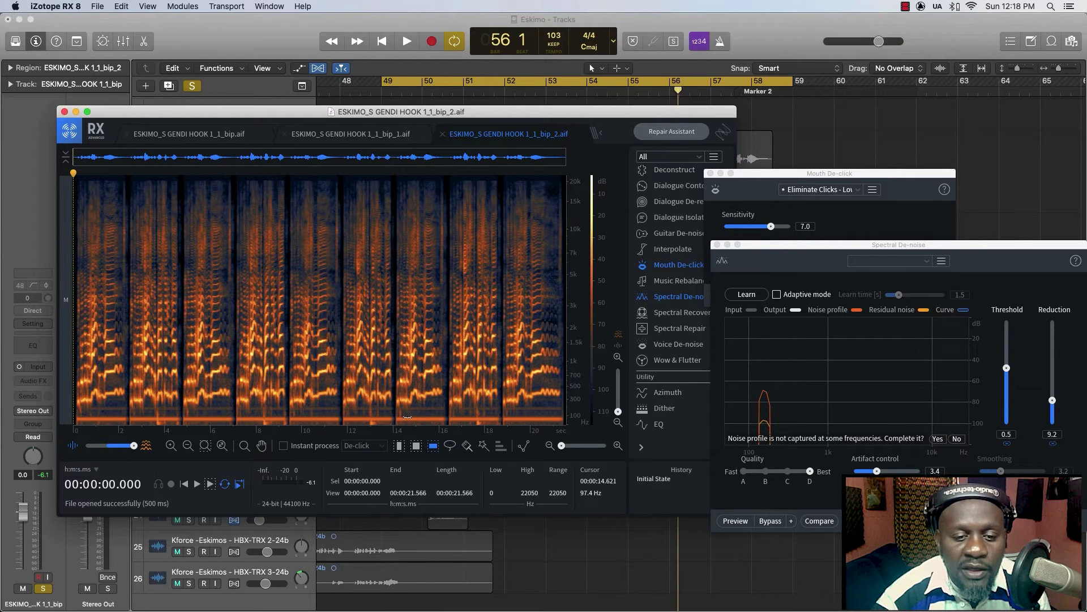
Select the 0–97.38 Hz hum band across the whole hook and play only that band
drag(409, 417, 410, 422)
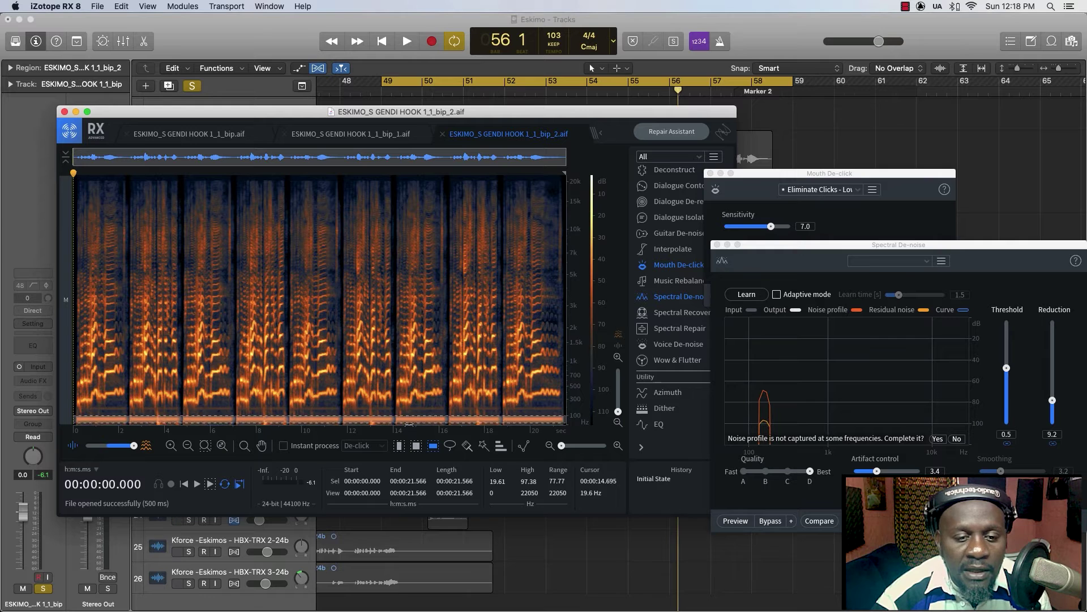
drag(410, 423, 410, 429)
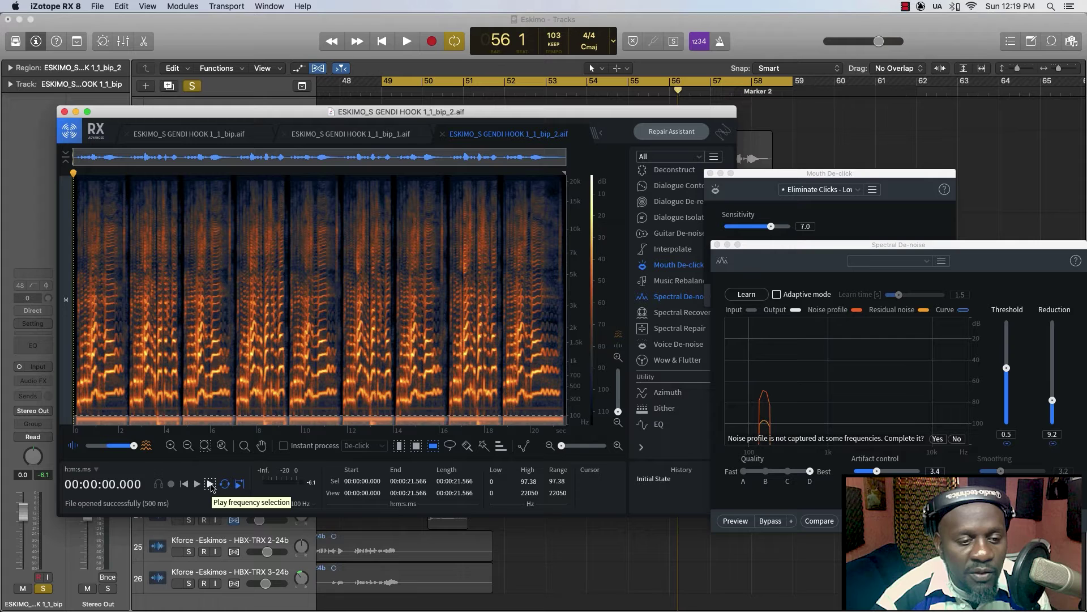
click(210, 484)
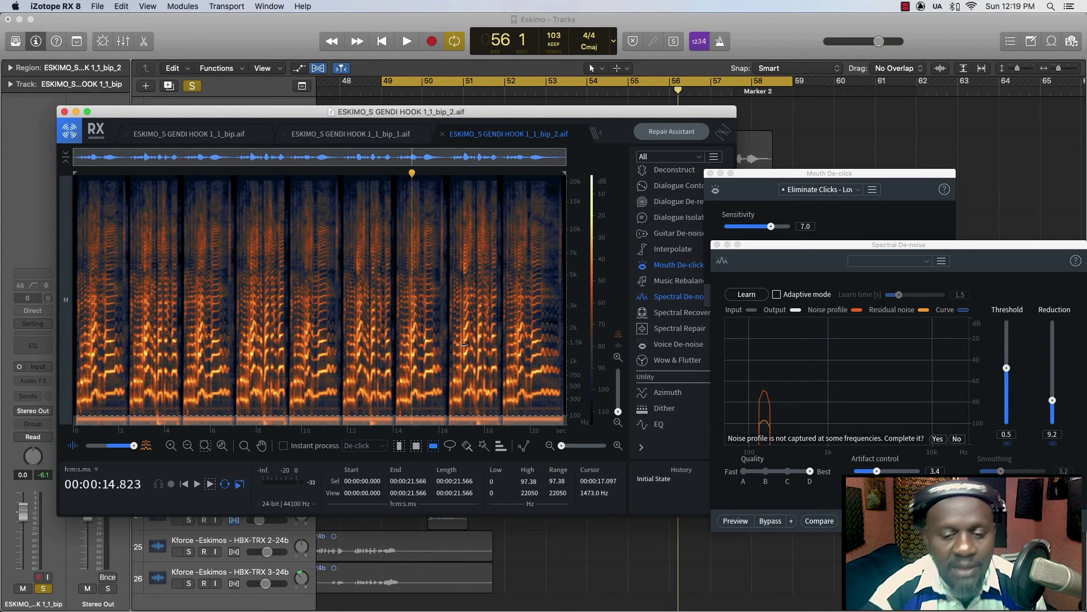
Render a 48 dB/oct high-pass EQ band at 109 Hz onto the hook
scroll(670, 393, down, 3)
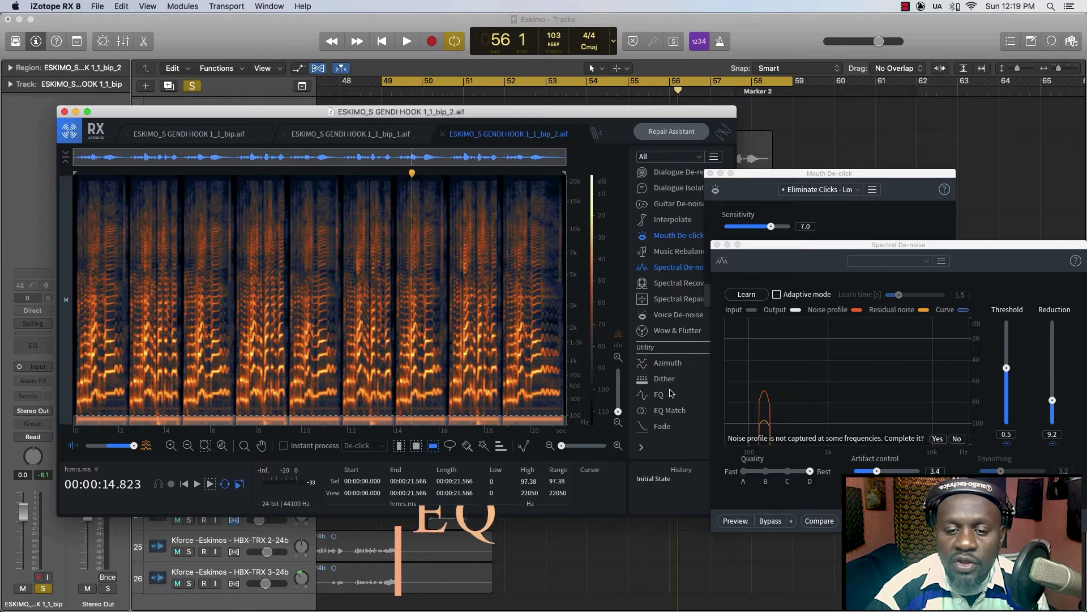
click(660, 378)
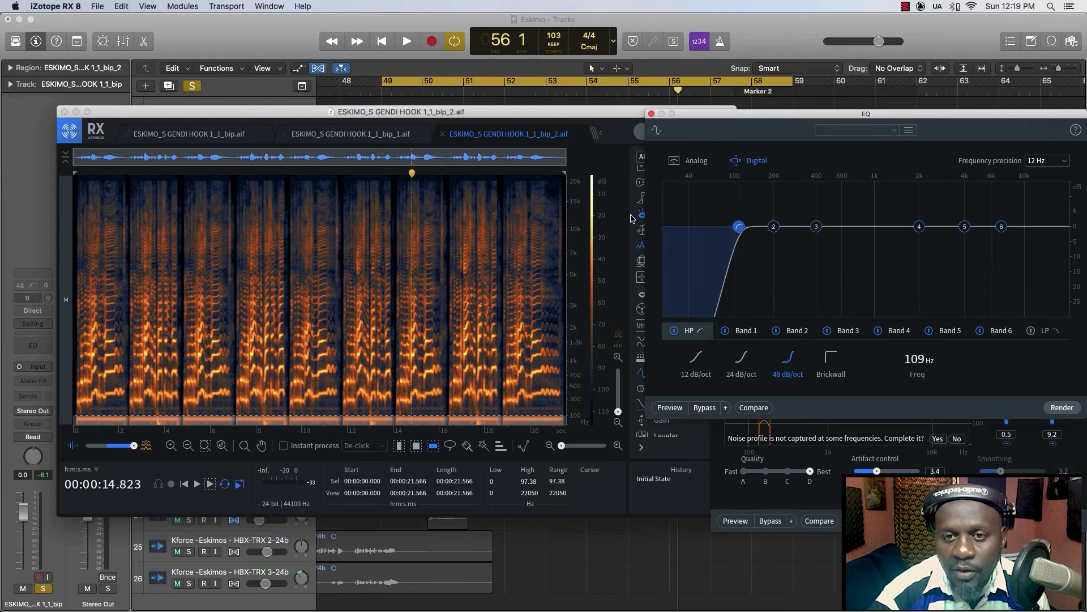
drag(699, 116, 659, 92)
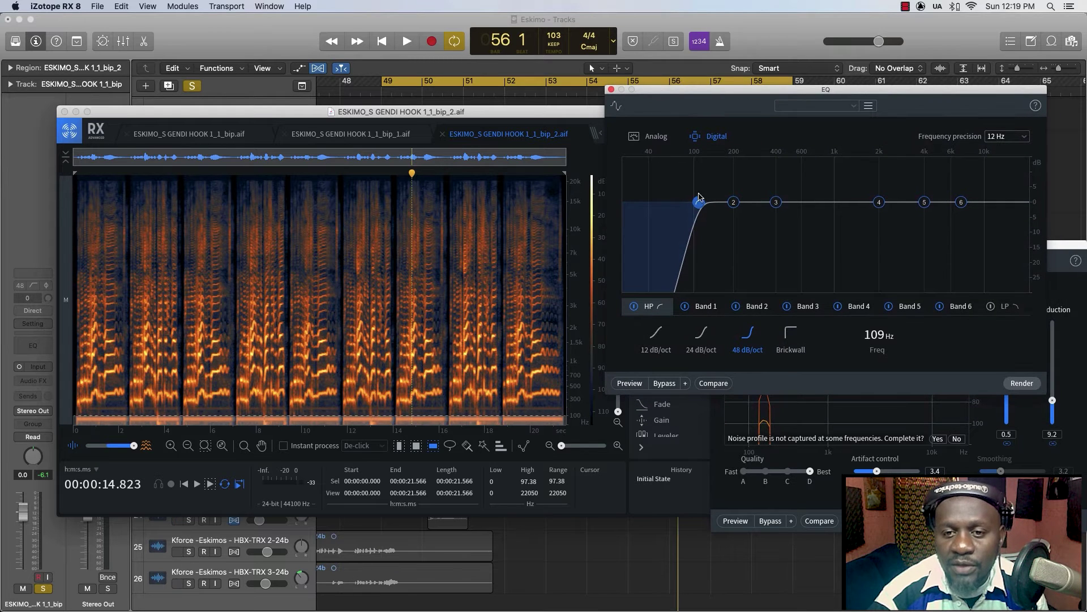
mouse_move(699, 206)
mouse_down()
mouse_move(618, 209)
mouse_move(700, 207)
mouse_up()
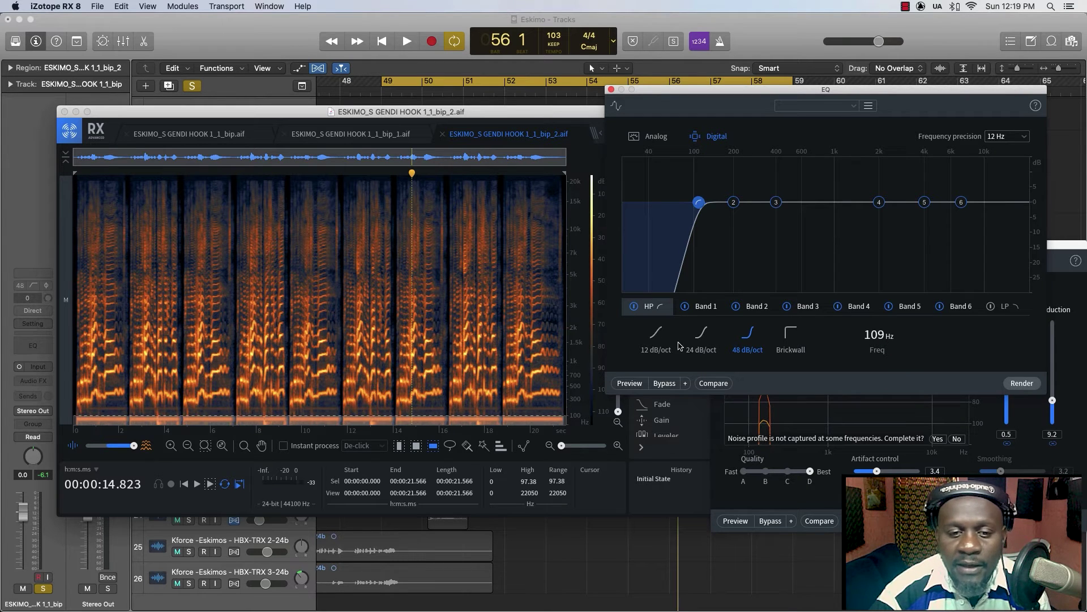
click(1019, 384)
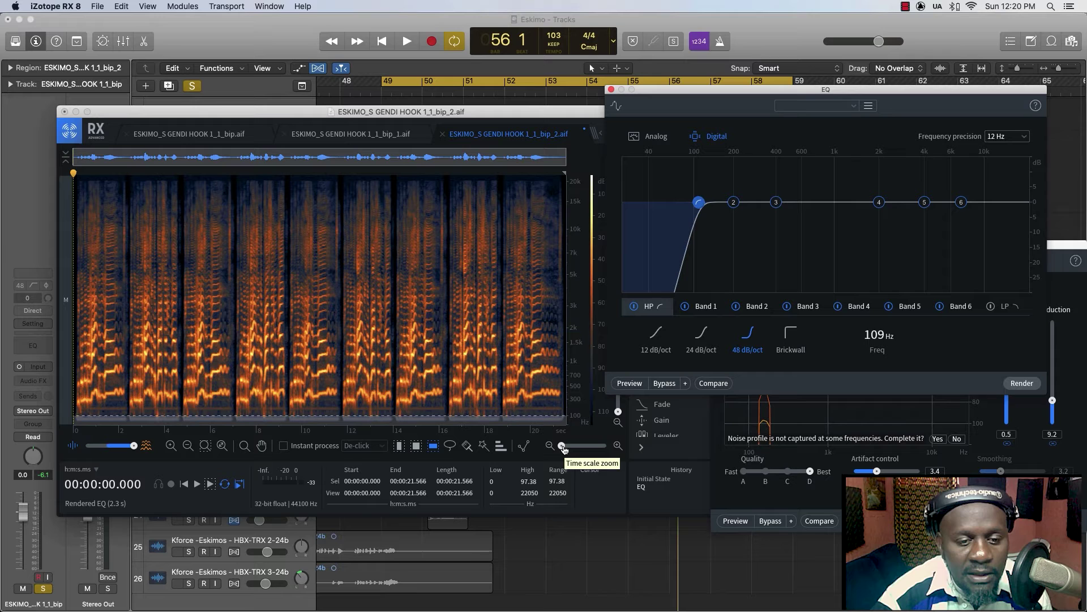
Zoom in, lasso the 149–234 Hz noise patch near 10.7–11.6 s, and play it back
drag(563, 446, 566, 447)
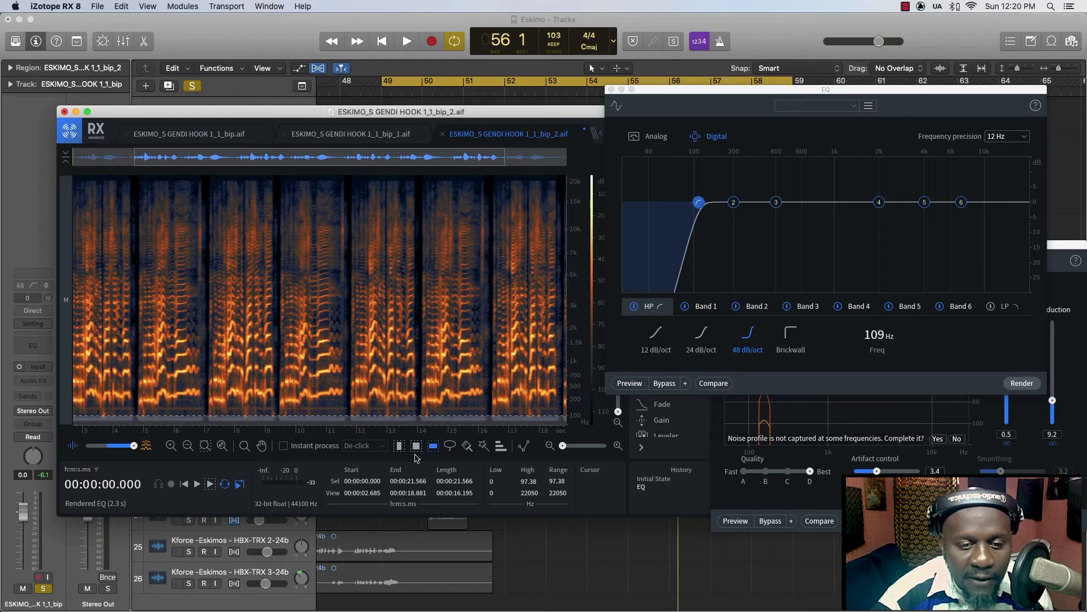
click(450, 446)
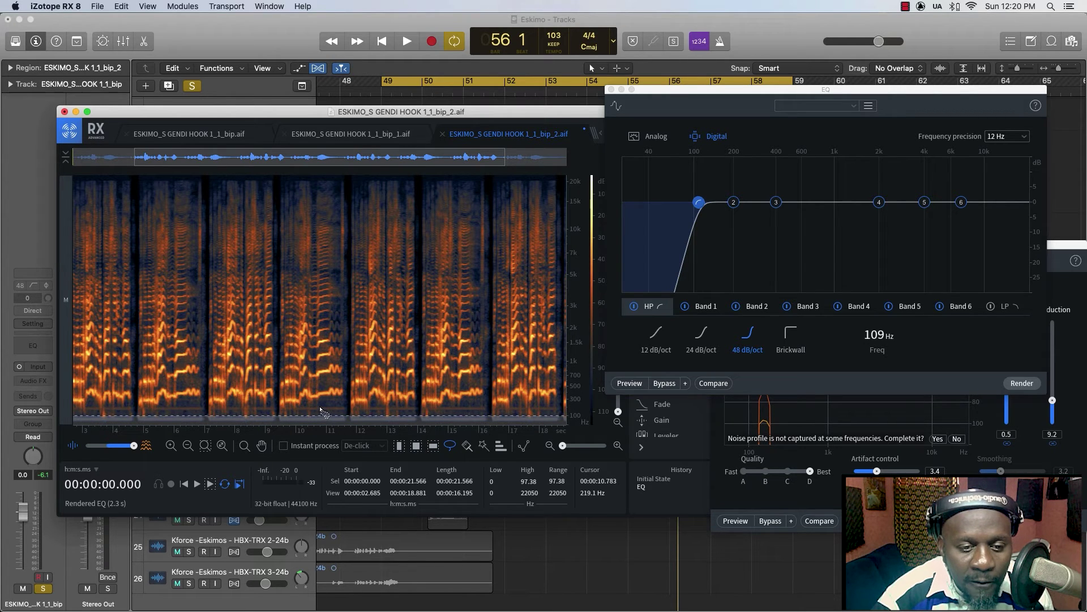
mouse_move(320, 406)
mouse_down()
mouse_move(348, 407)
mouse_move(321, 407)
mouse_up()
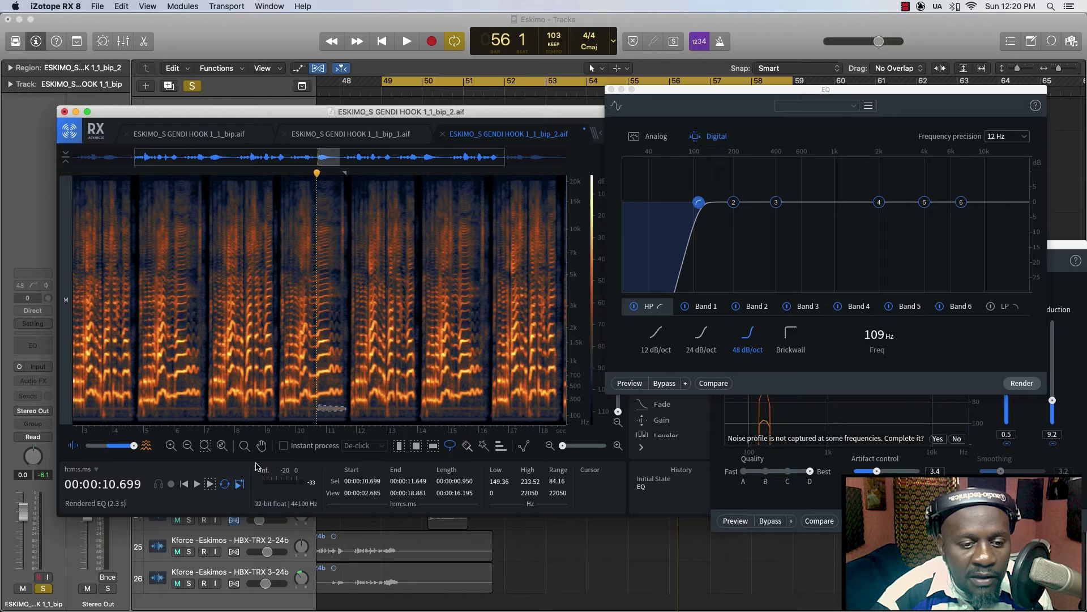
click(210, 484)
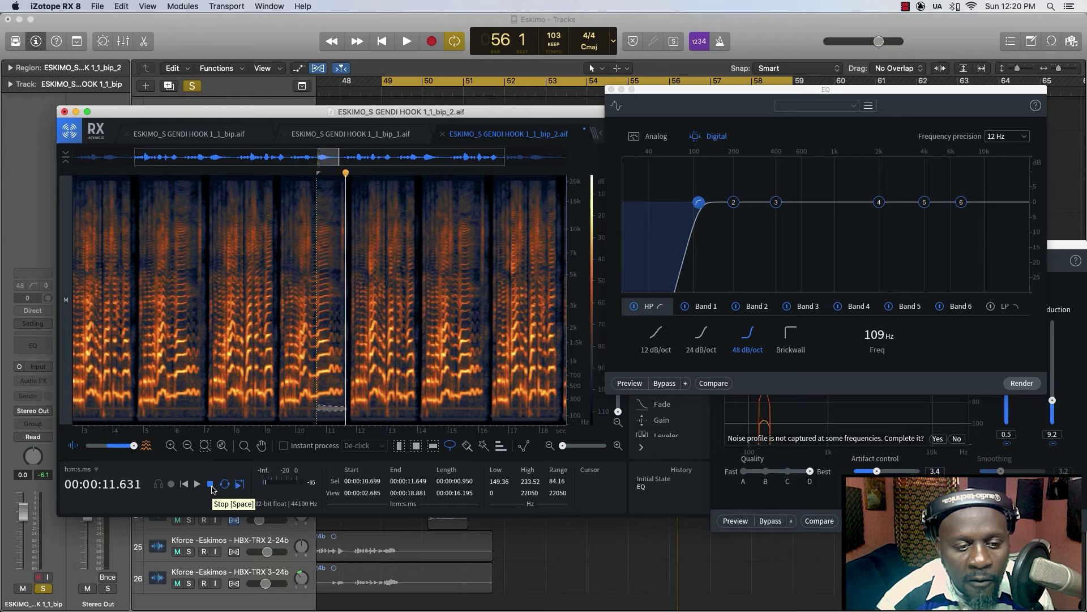
click(210, 485)
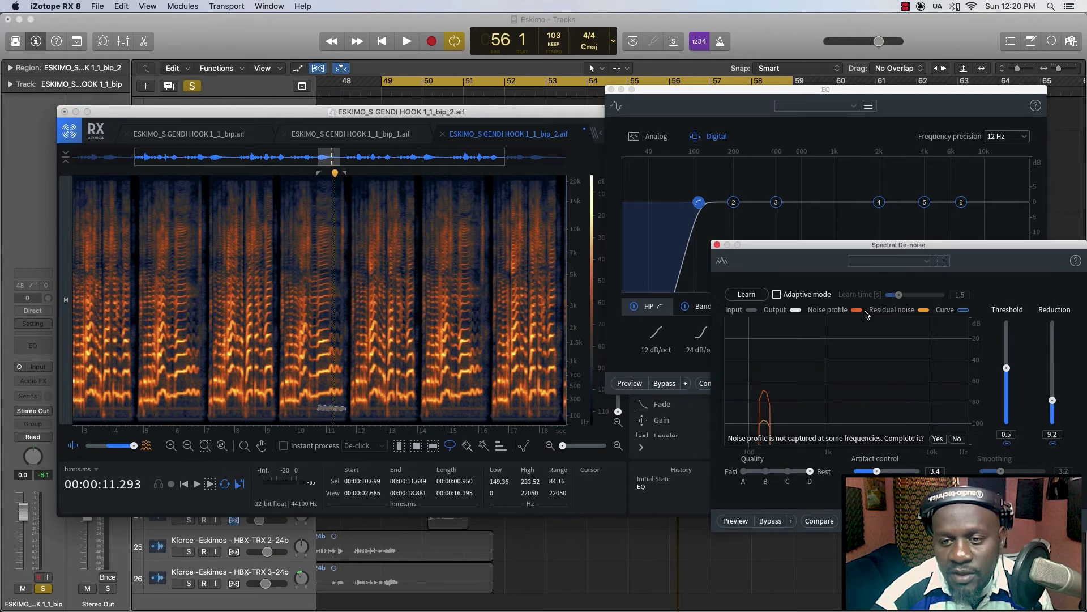
Learn the noise profile from the marked patch and render Spectral De-noise over the whole hook
click(745, 295)
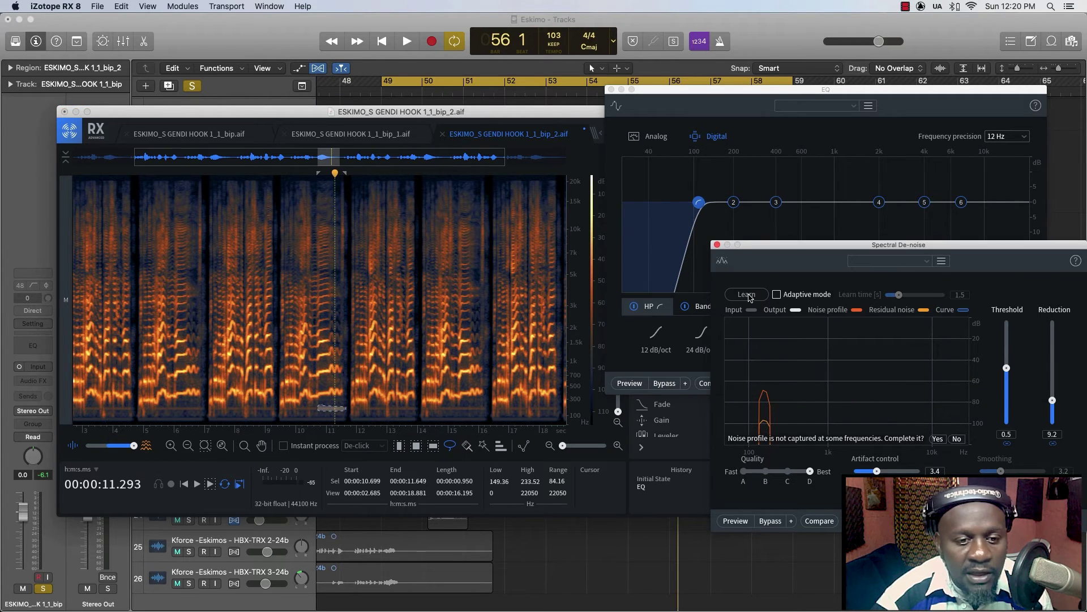
click(303, 326)
key(Return)
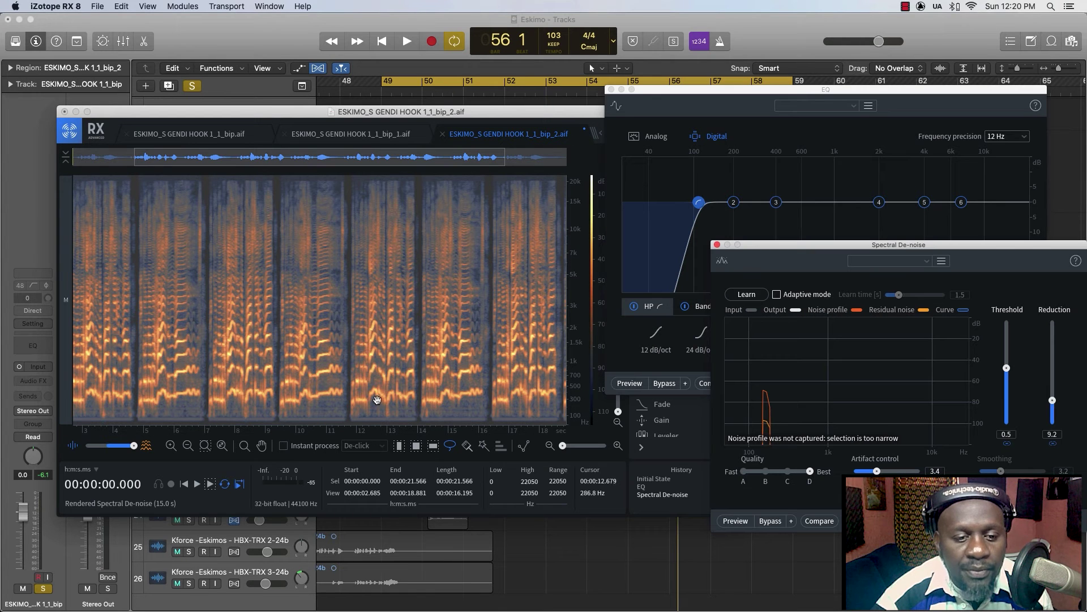
Outline and audition a second noise patch near 10.6 s, relearn, and render Spectral De-noise again
click(334, 418)
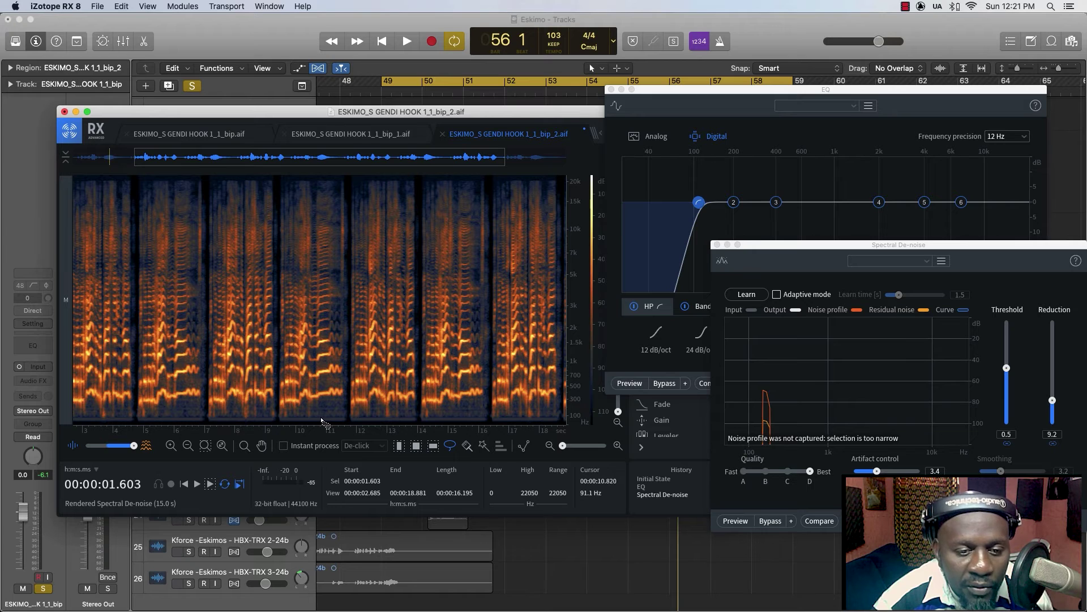
mouse_move(317, 418)
mouse_down()
mouse_move(346, 418)
mouse_move(317, 419)
mouse_up()
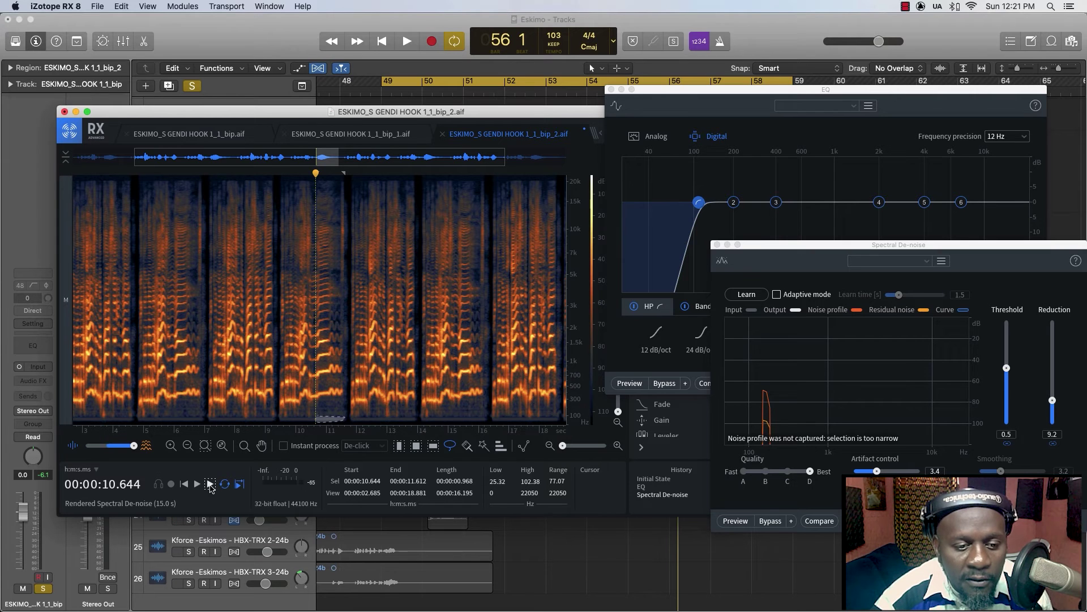
click(211, 485)
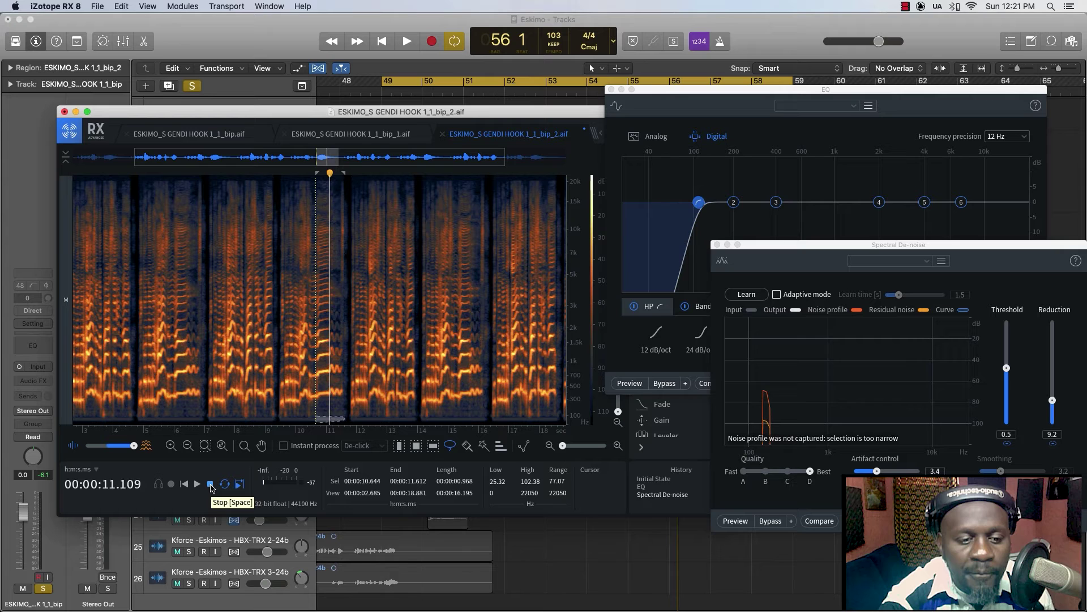
click(211, 486)
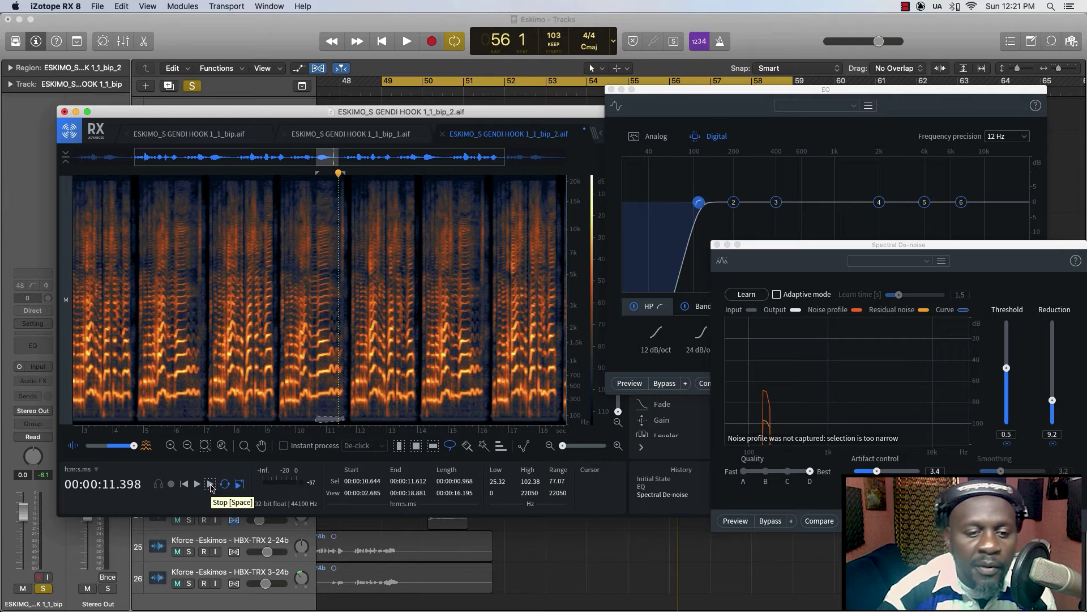
click(745, 294)
click(383, 375)
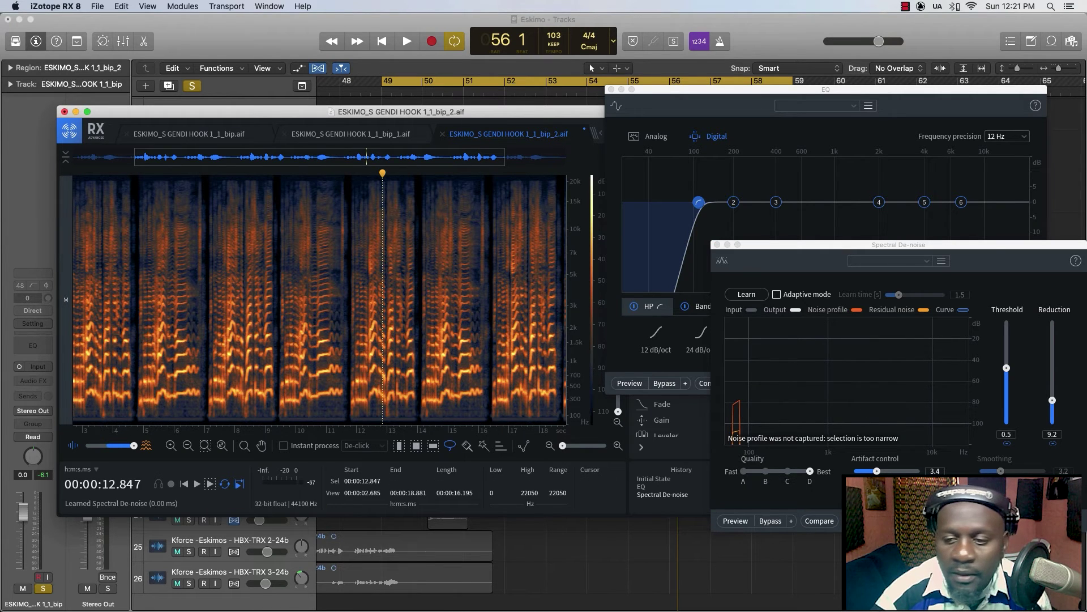
click(1057, 520)
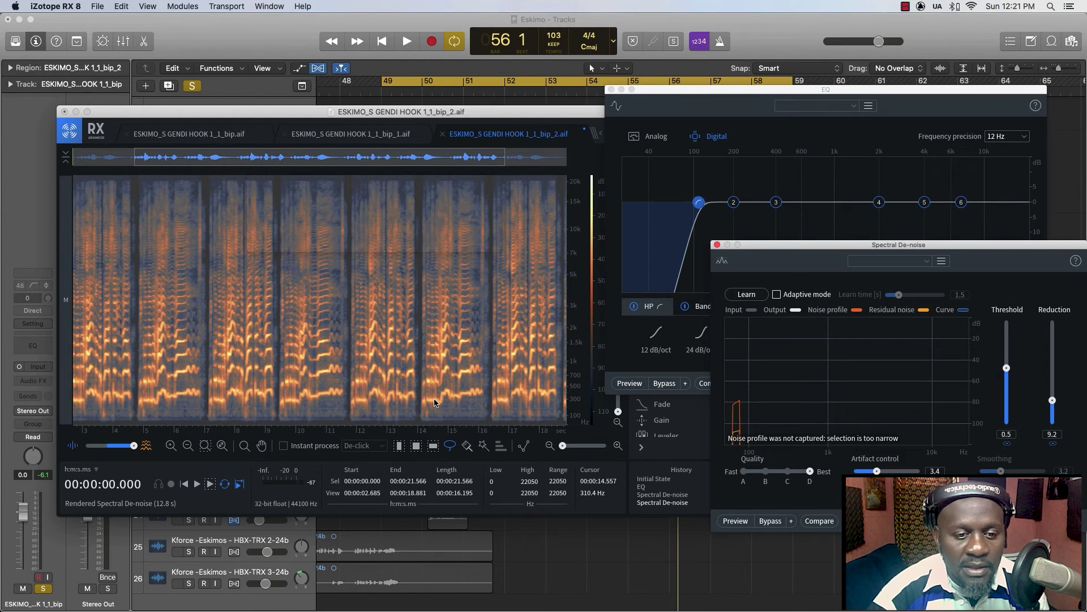
Zoom out to the whole file and audition the de-noised hook from about 1 second
click(314, 379)
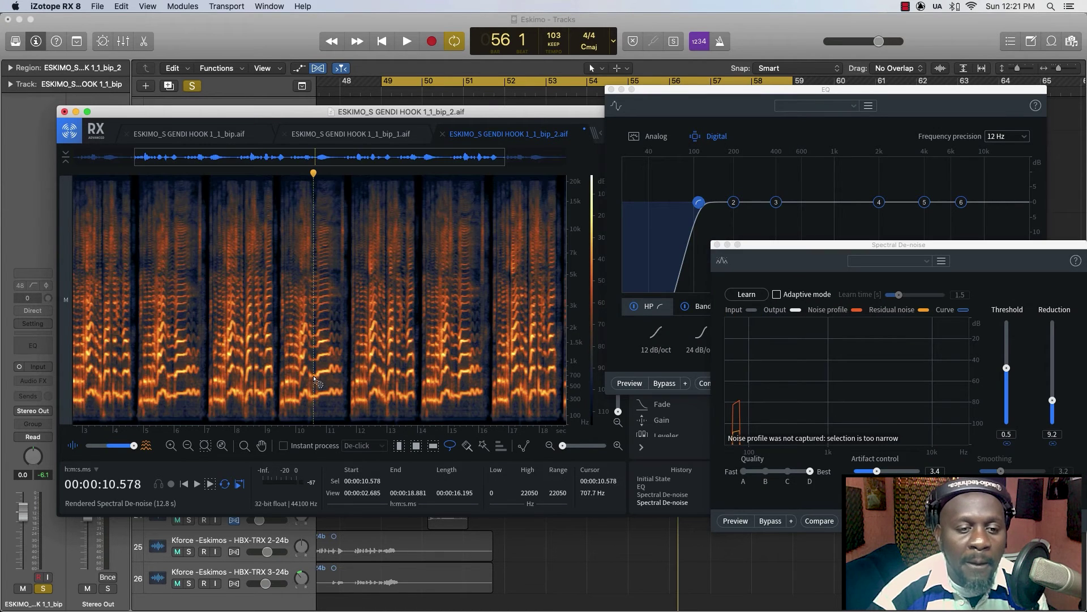
click(550, 446)
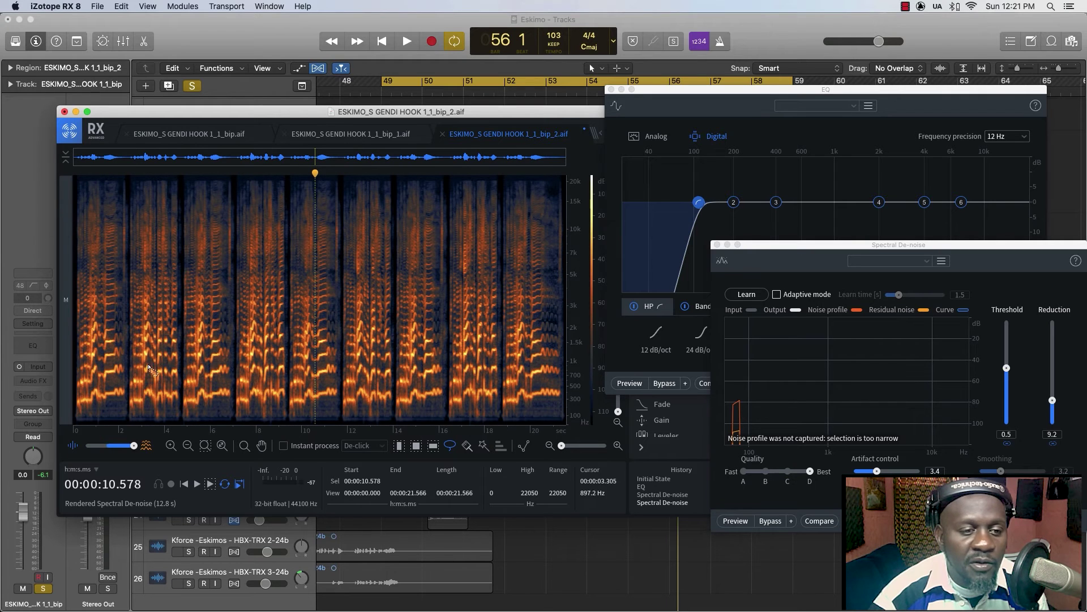
click(98, 332)
key(space)
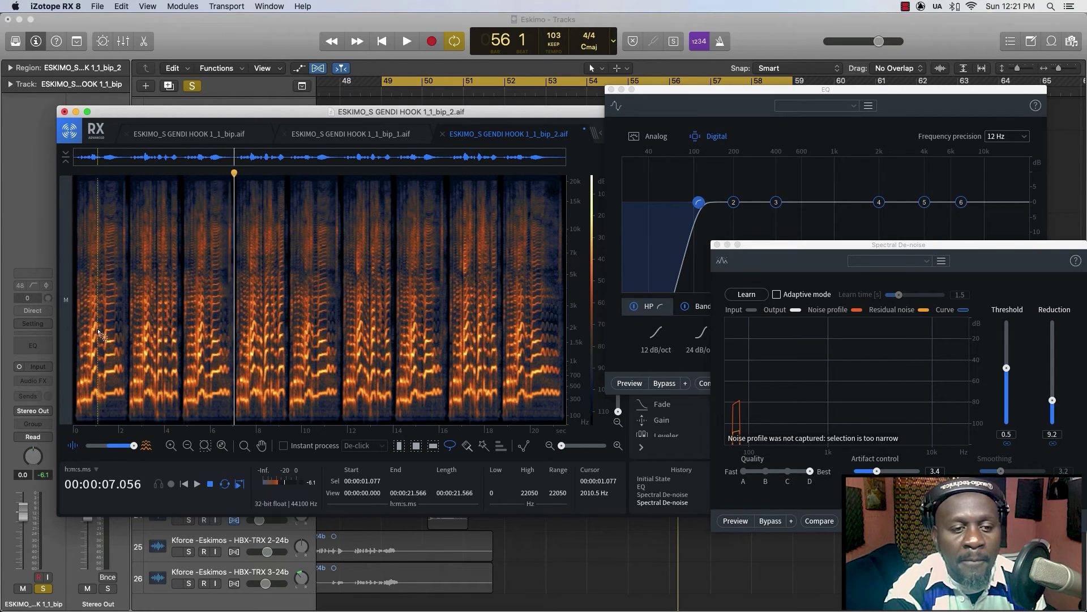
key(space)
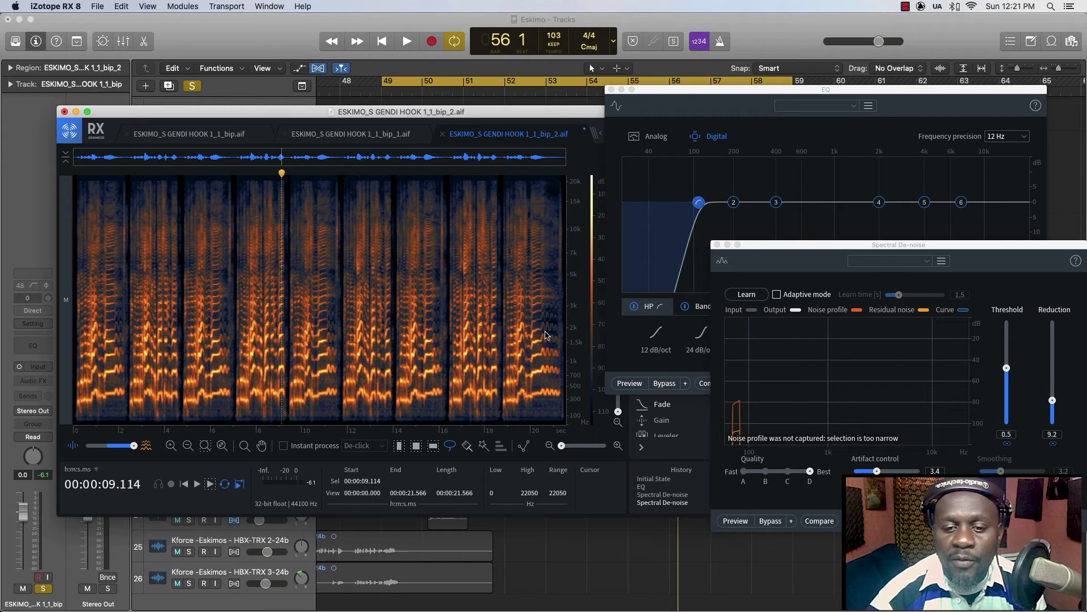
Close the EQ window and bring up the Mouth De-click module
click(645, 105)
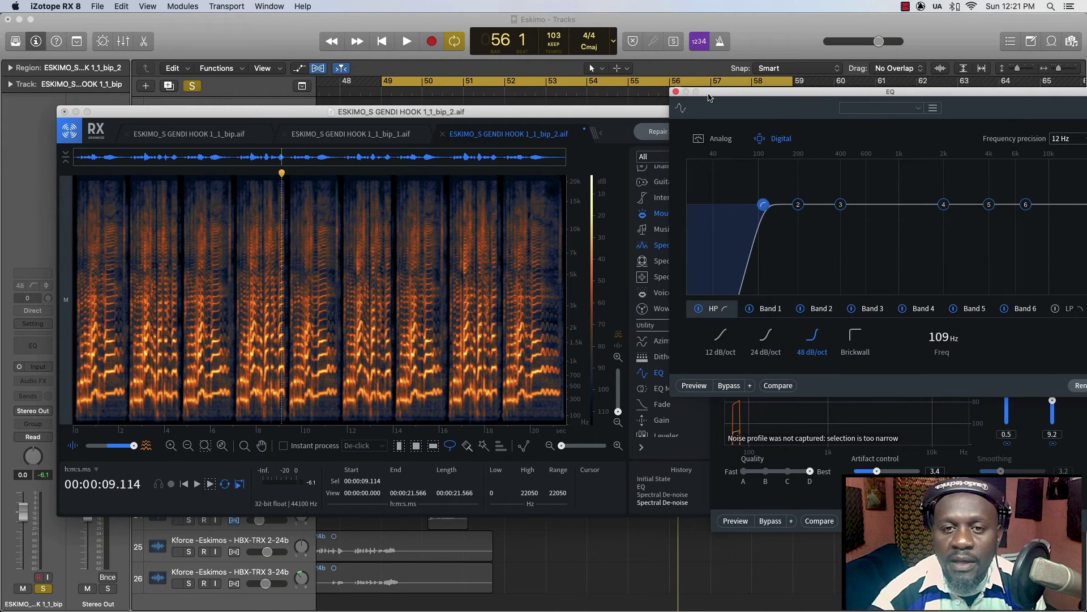
key(super+w)
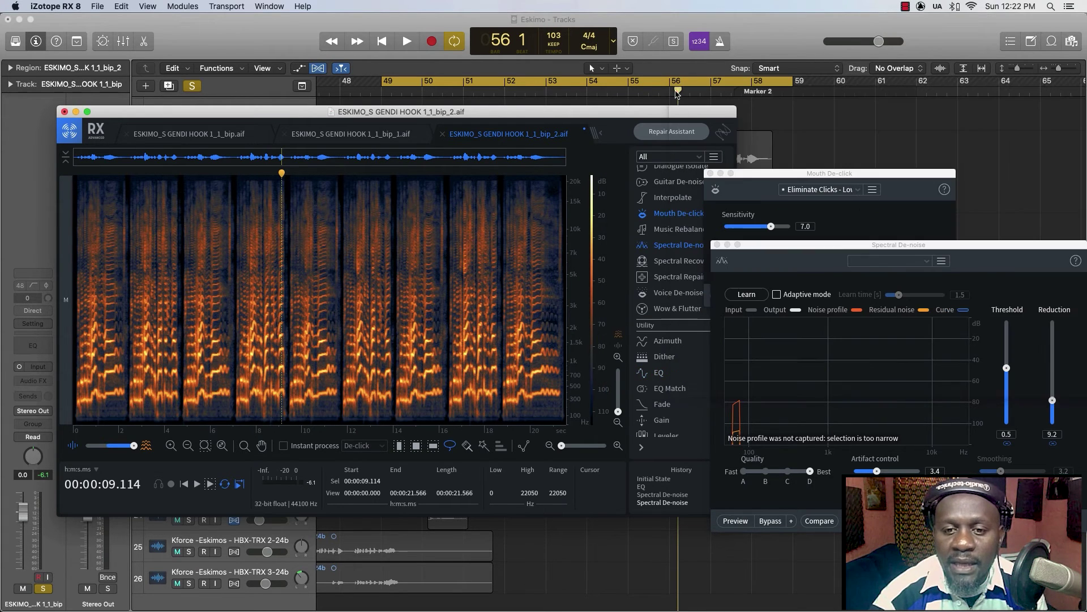
click(679, 216)
click(678, 215)
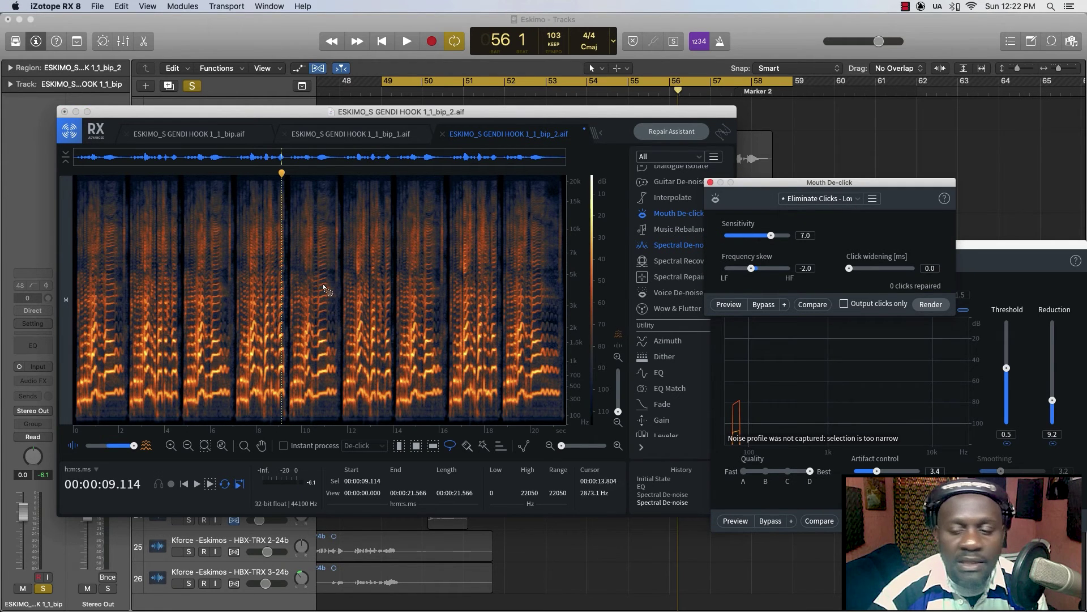
Preview only the detected clicks from near the start, then switch Output clicks only back off
click(128, 286)
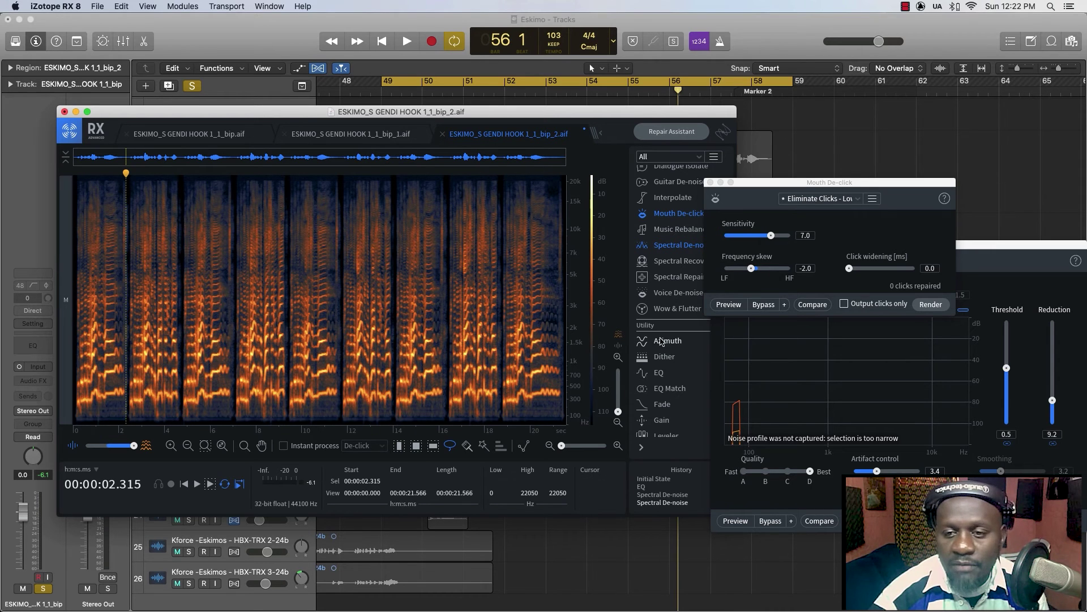
click(845, 304)
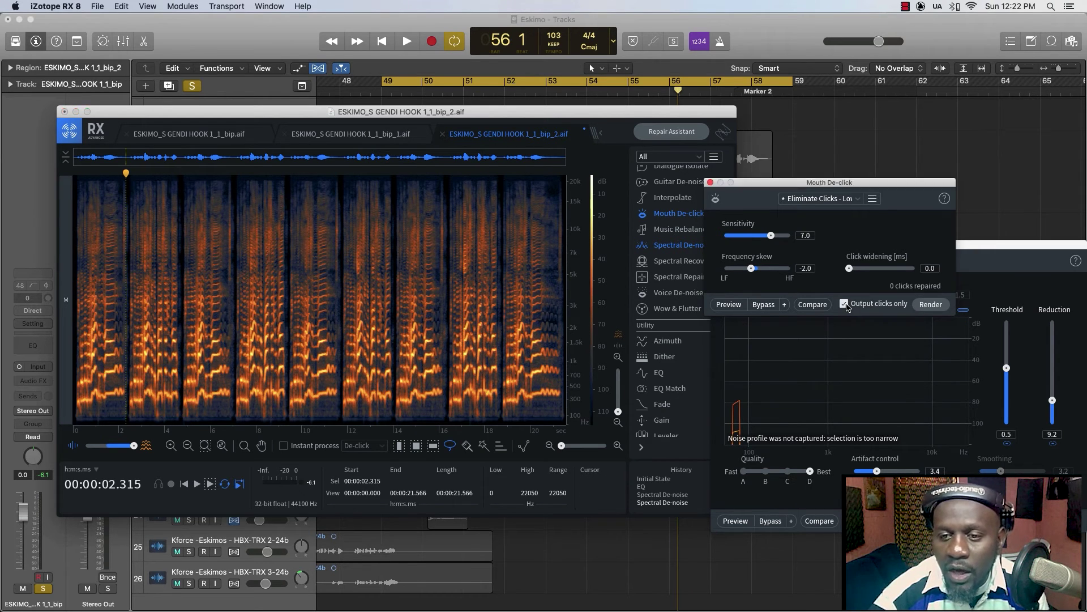
click(727, 305)
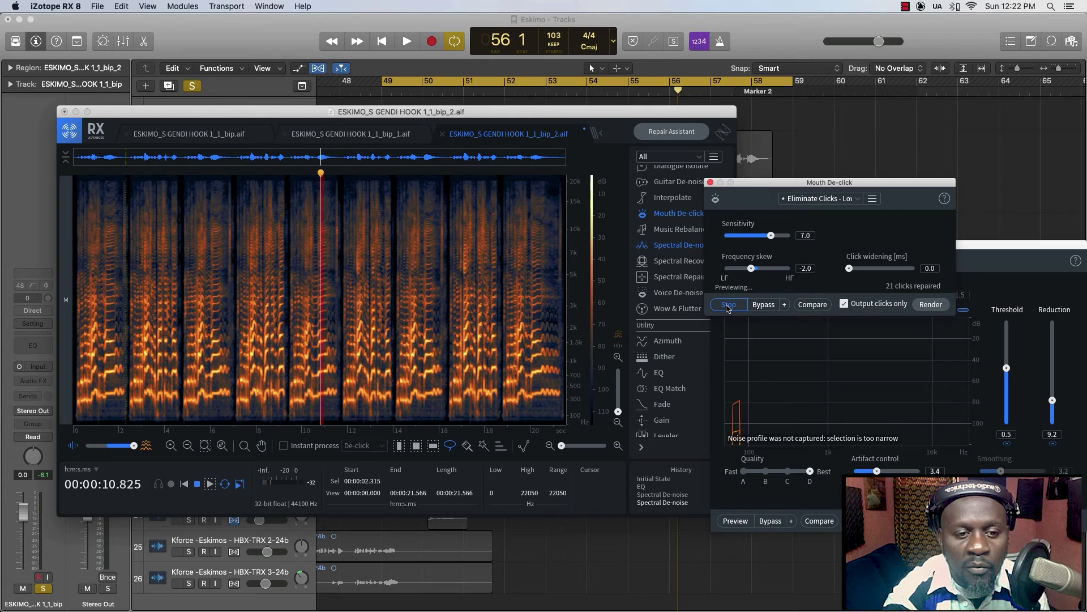
click(729, 306)
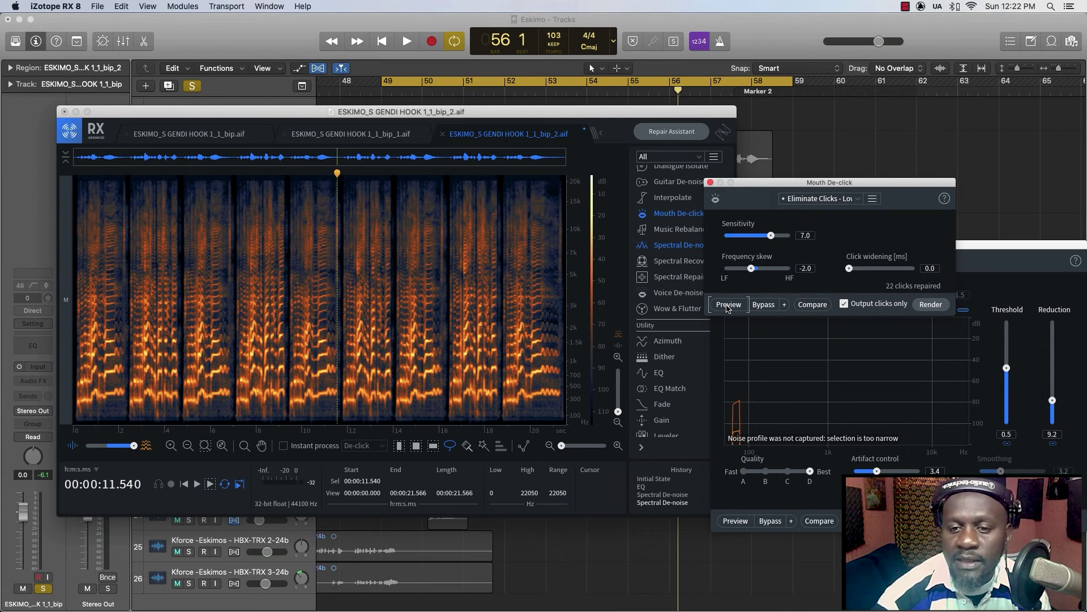
click(844, 304)
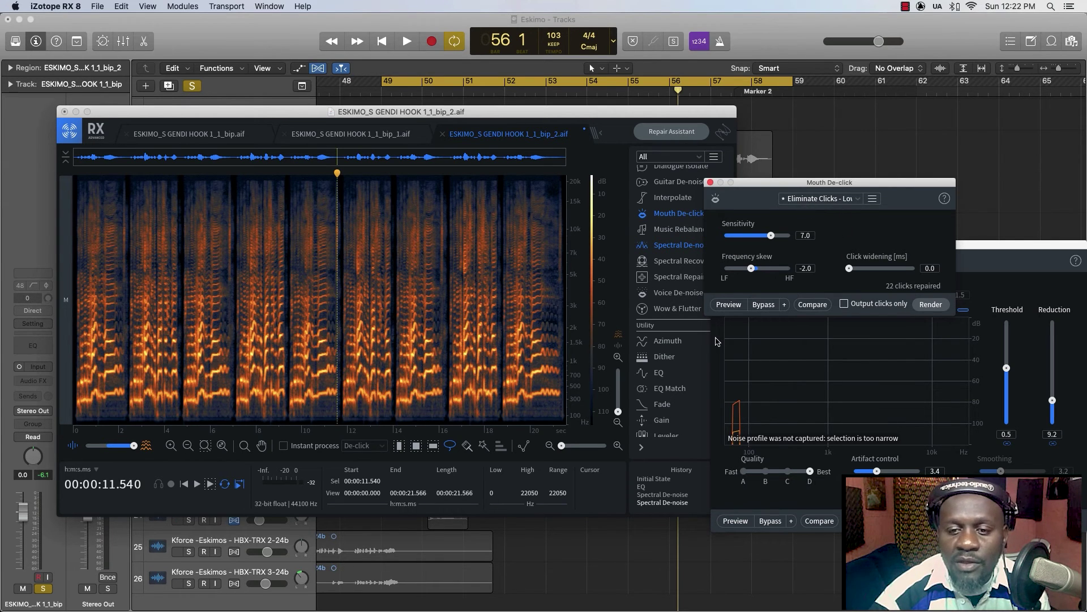
Keep the current de-click preset, overwrite the original hook file, and return to Logic Pro X
click(859, 202)
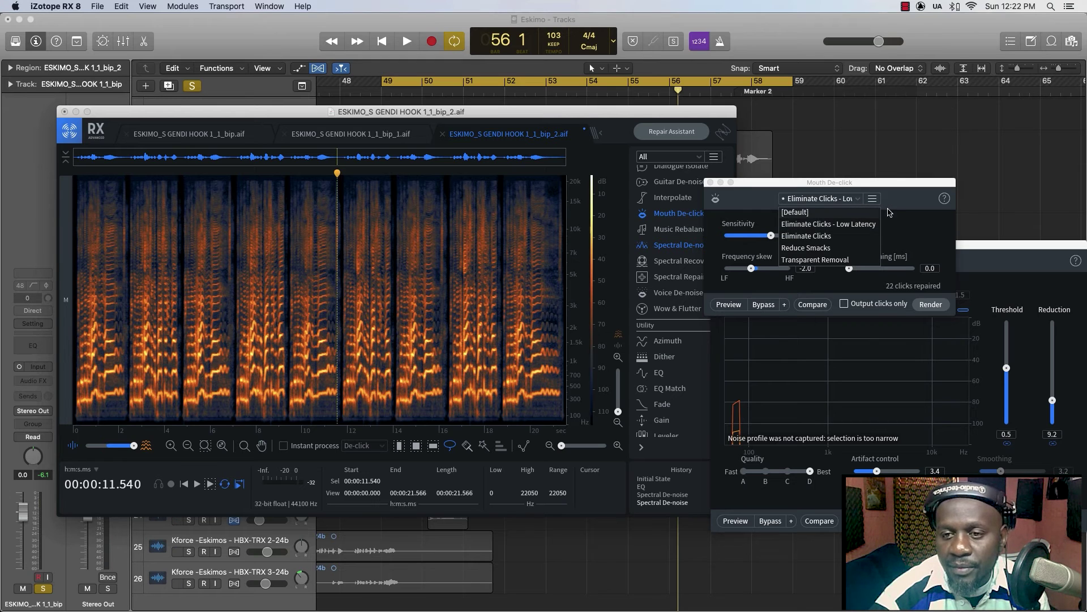
click(901, 196)
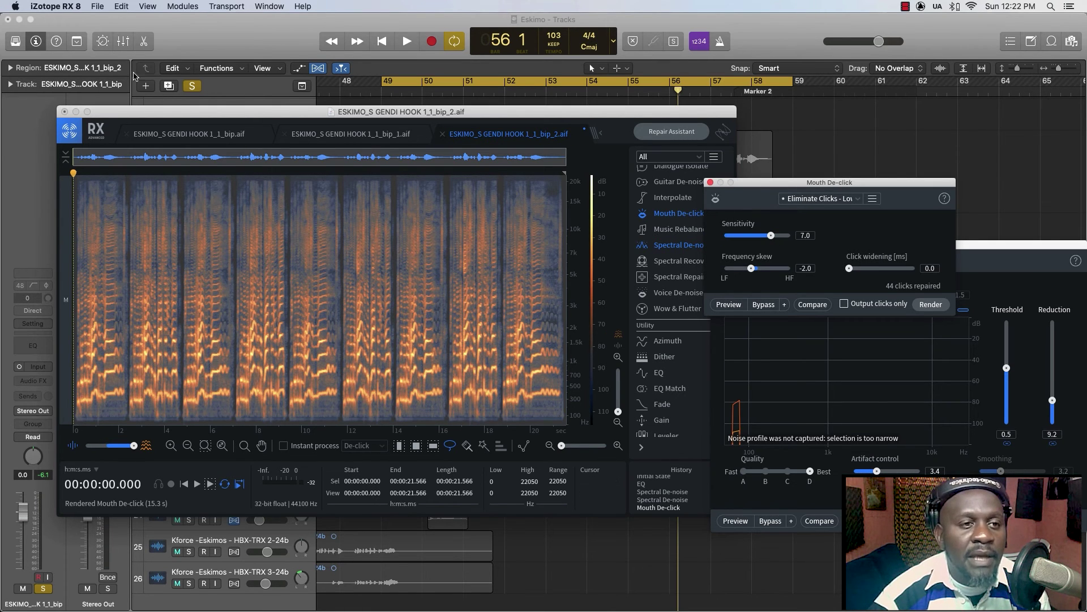
click(98, 6)
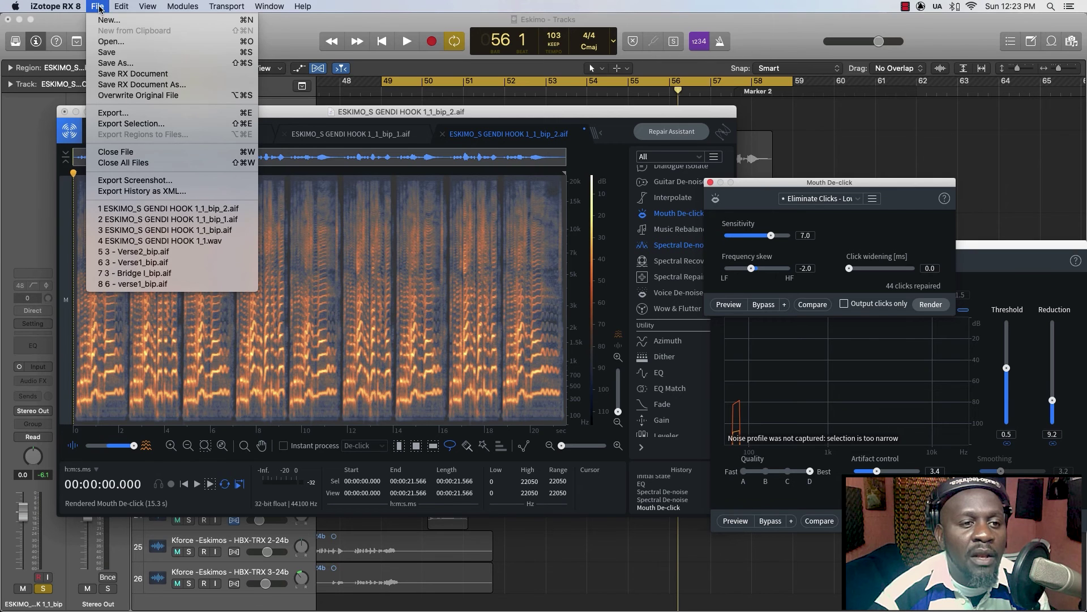
click(139, 96)
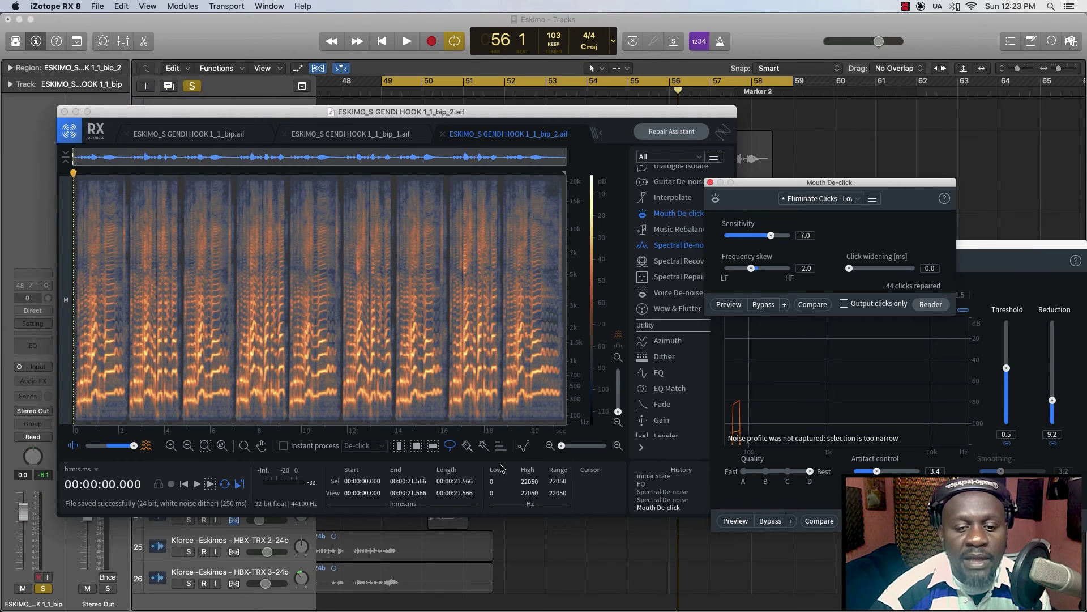
click(608, 555)
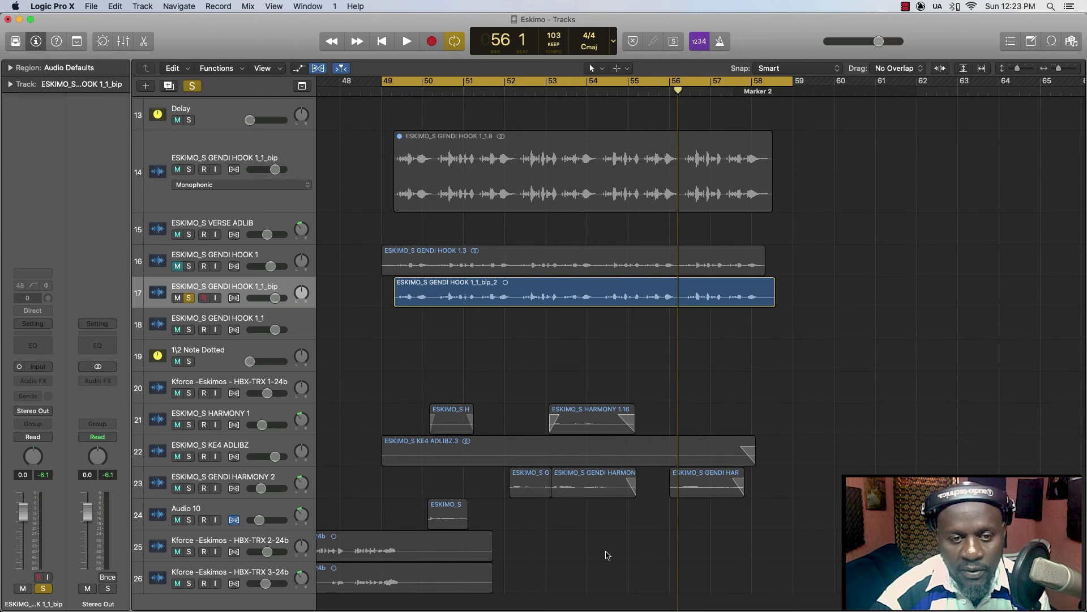
Play the cleaned hook from bar 49 and stop it
click(392, 90)
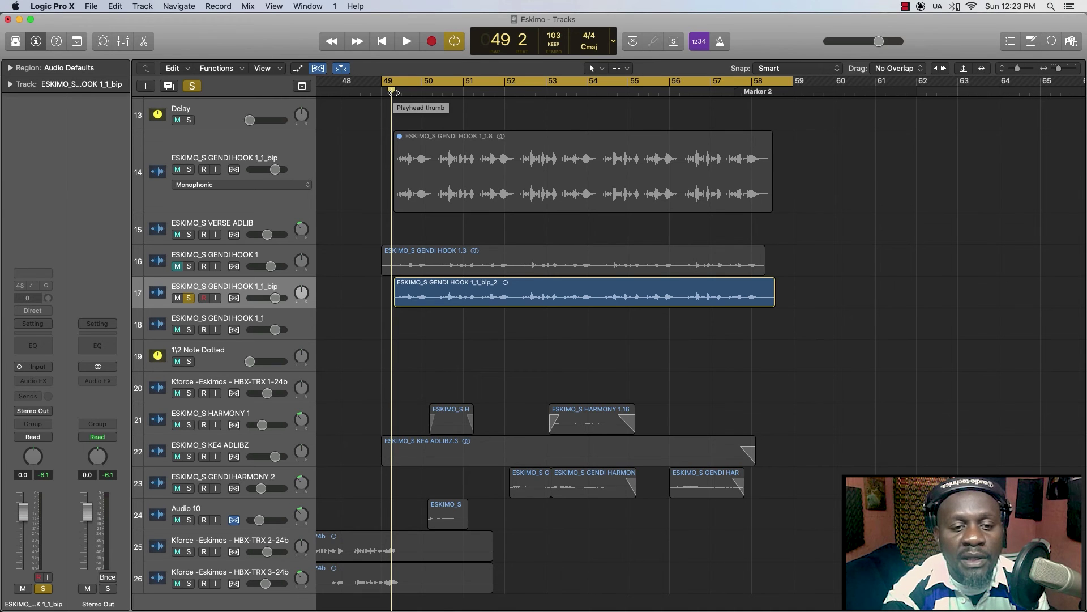
key(space)
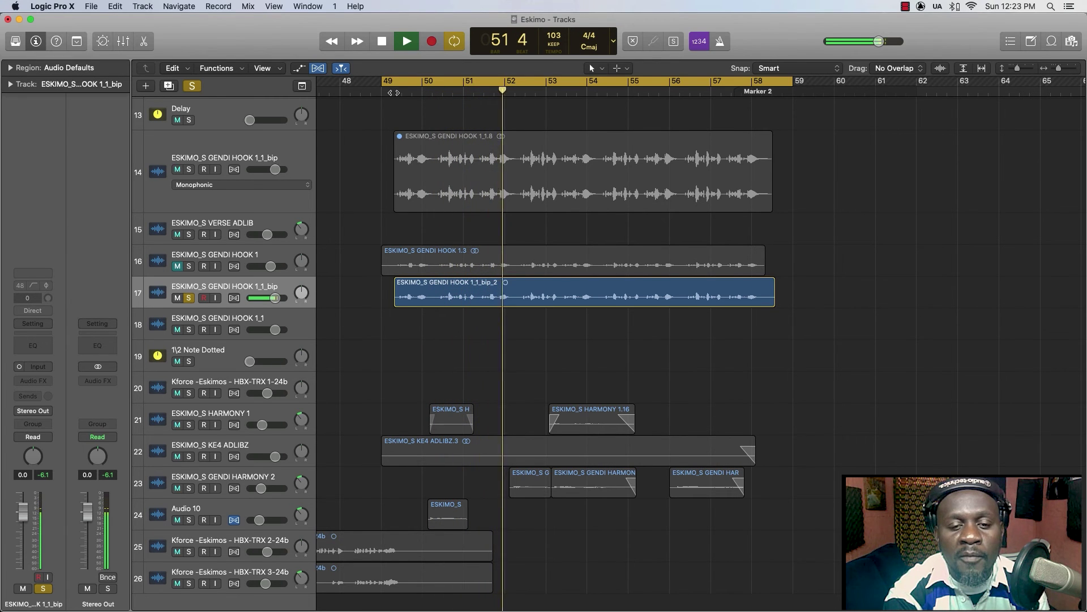
key(space)
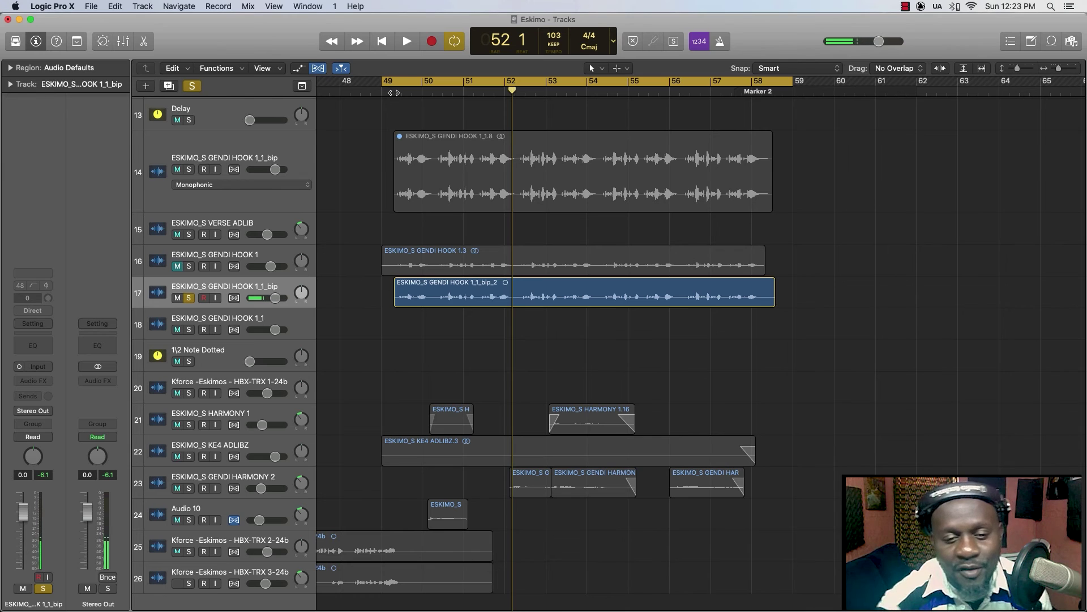
Move the playhead back to bar 49 beat 3
scroll(442, 113, right, 2)
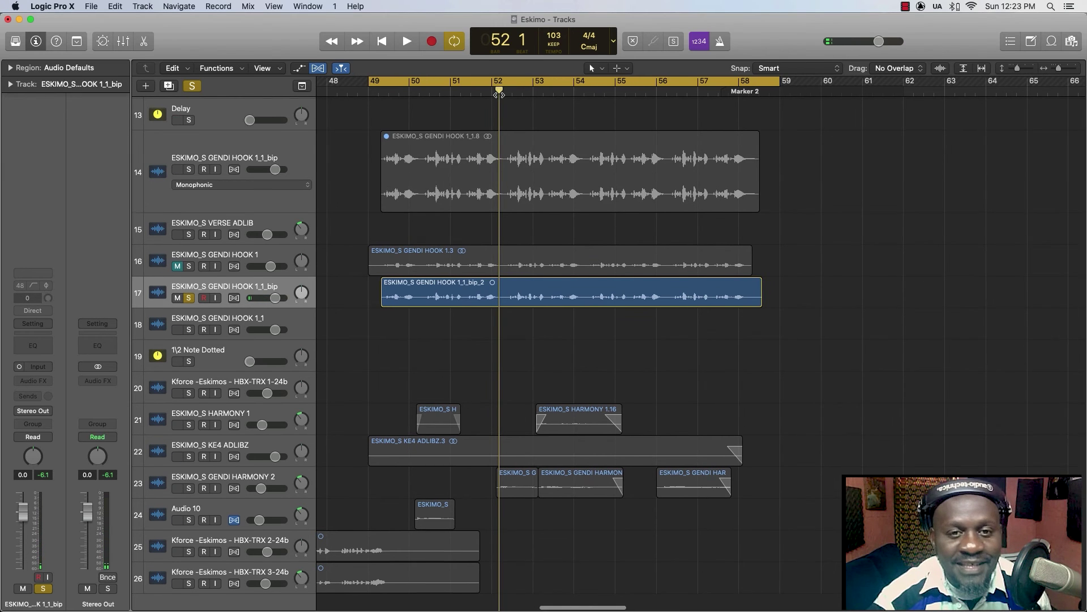
scroll(480, 135, down, 1)
scroll(479, 134, left, 3)
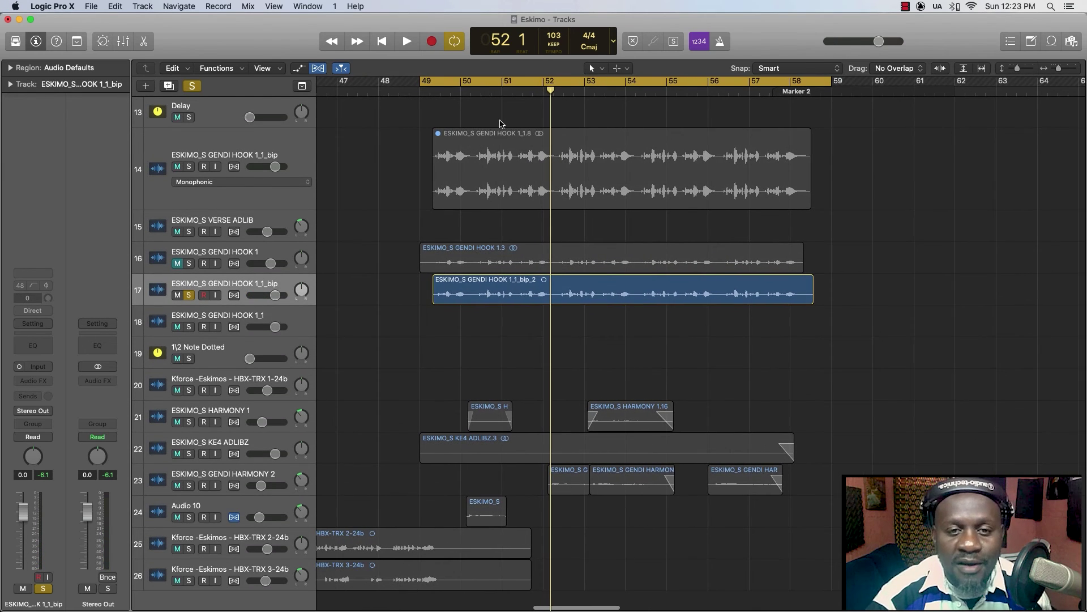
drag(550, 90, 442, 91)
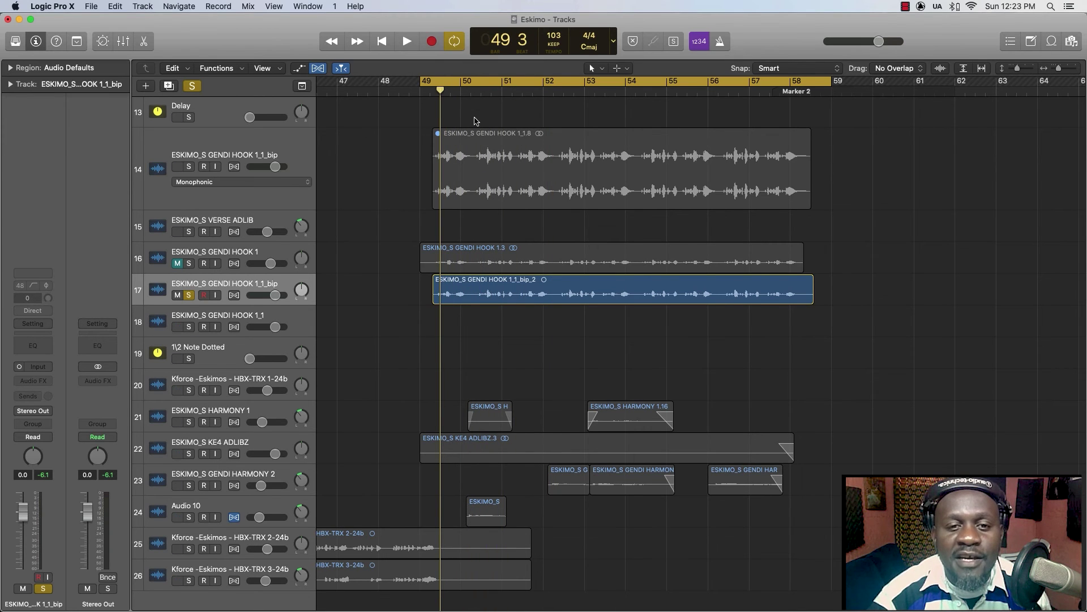
scroll(475, 120, up, 3)
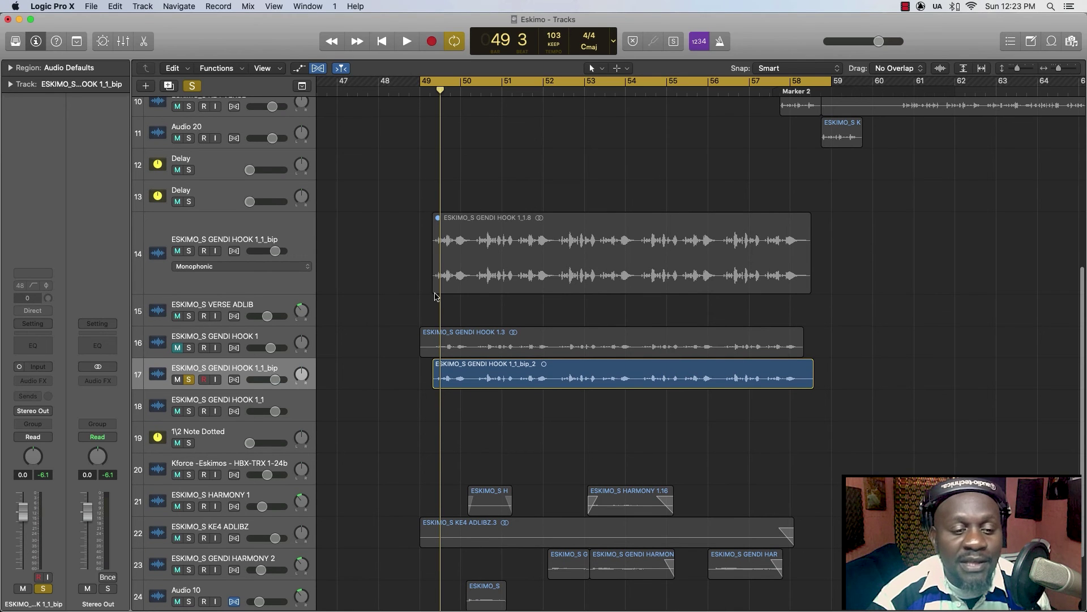
Unsolo and mute track 17, unmute track 16's GENDI HOOK 1.3, and play the mix
click(189, 378)
click(178, 379)
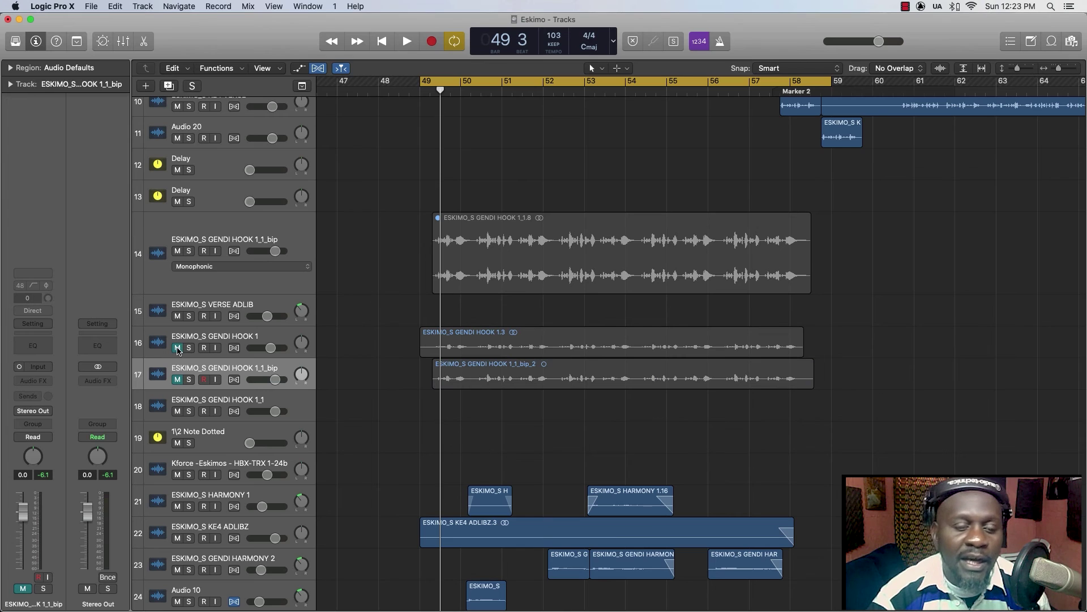
click(177, 347)
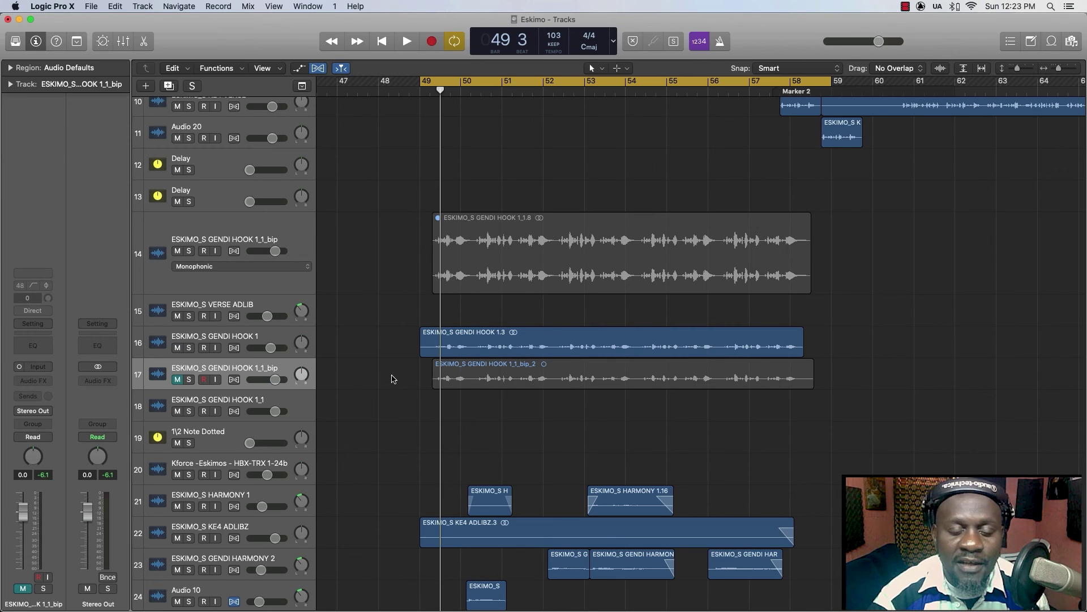
key(space)
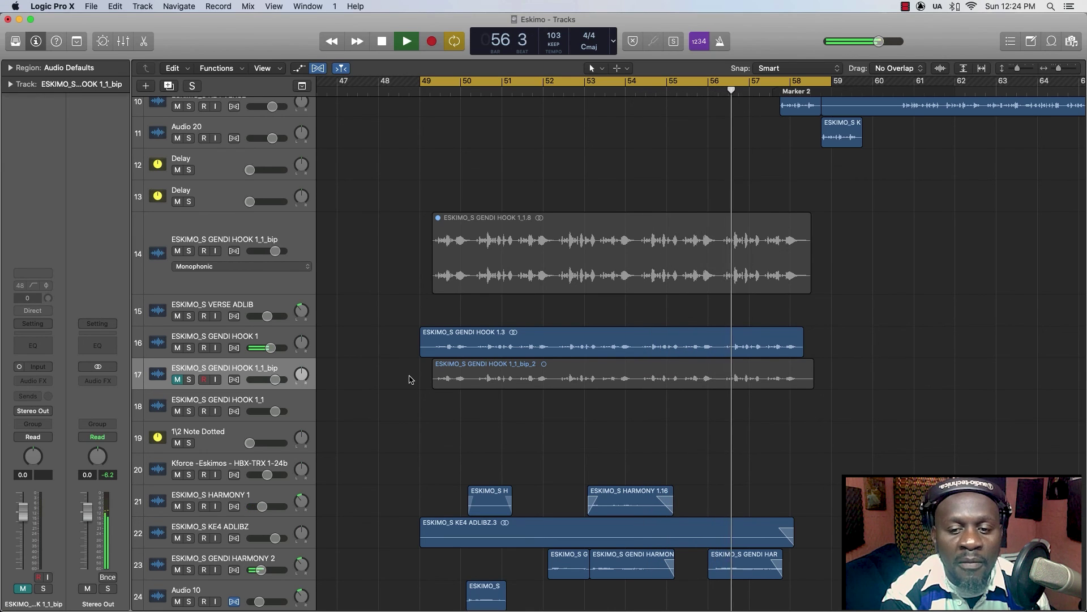
key(space)
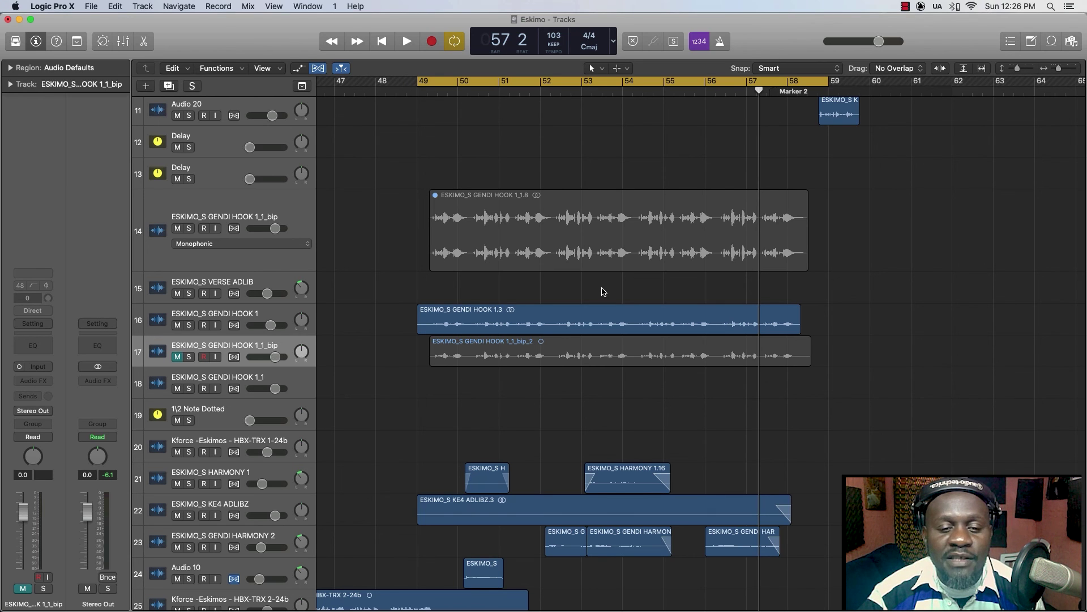
scroll(603, 292, right, 2)
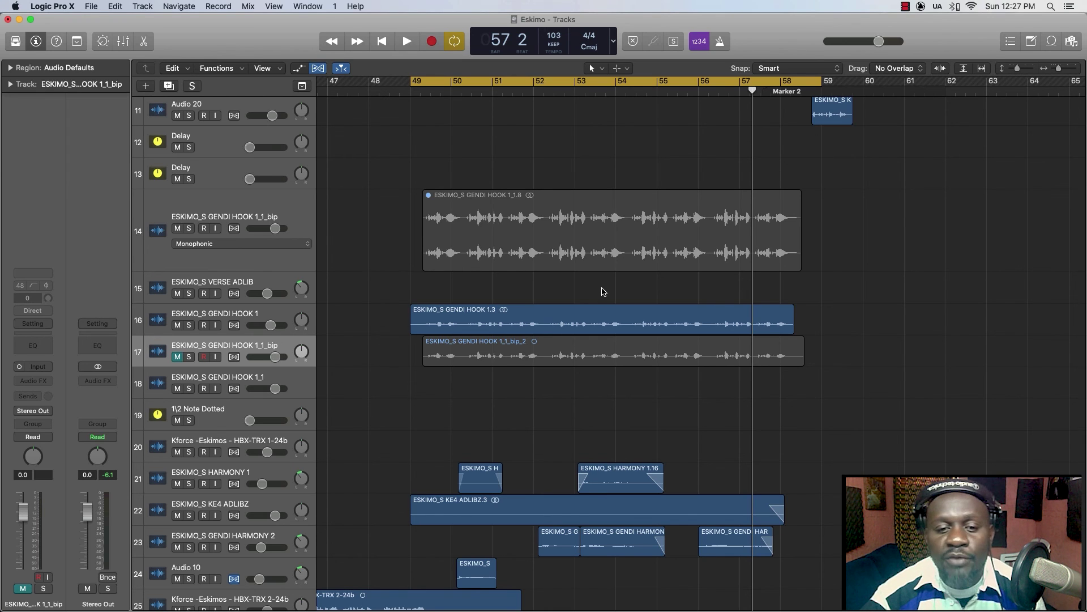
scroll(604, 291, right, 2)
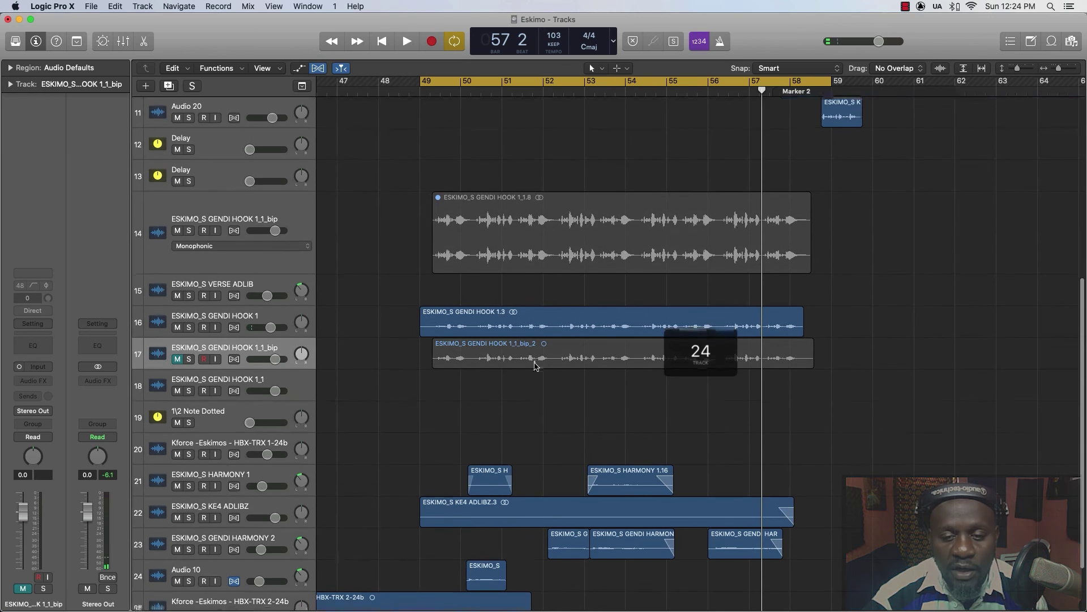
scroll(534, 364, down, 1)
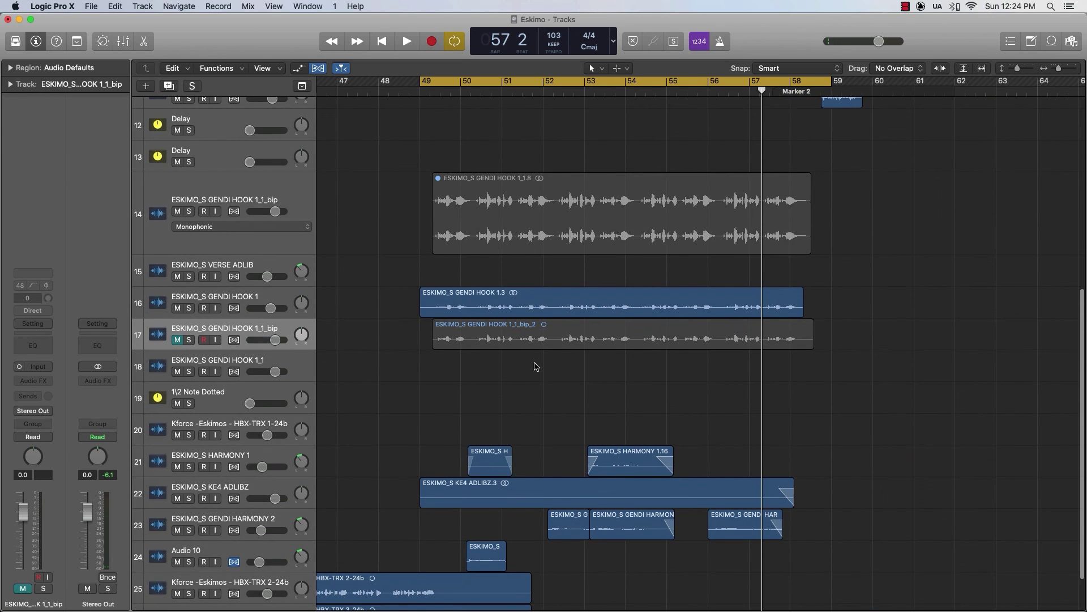